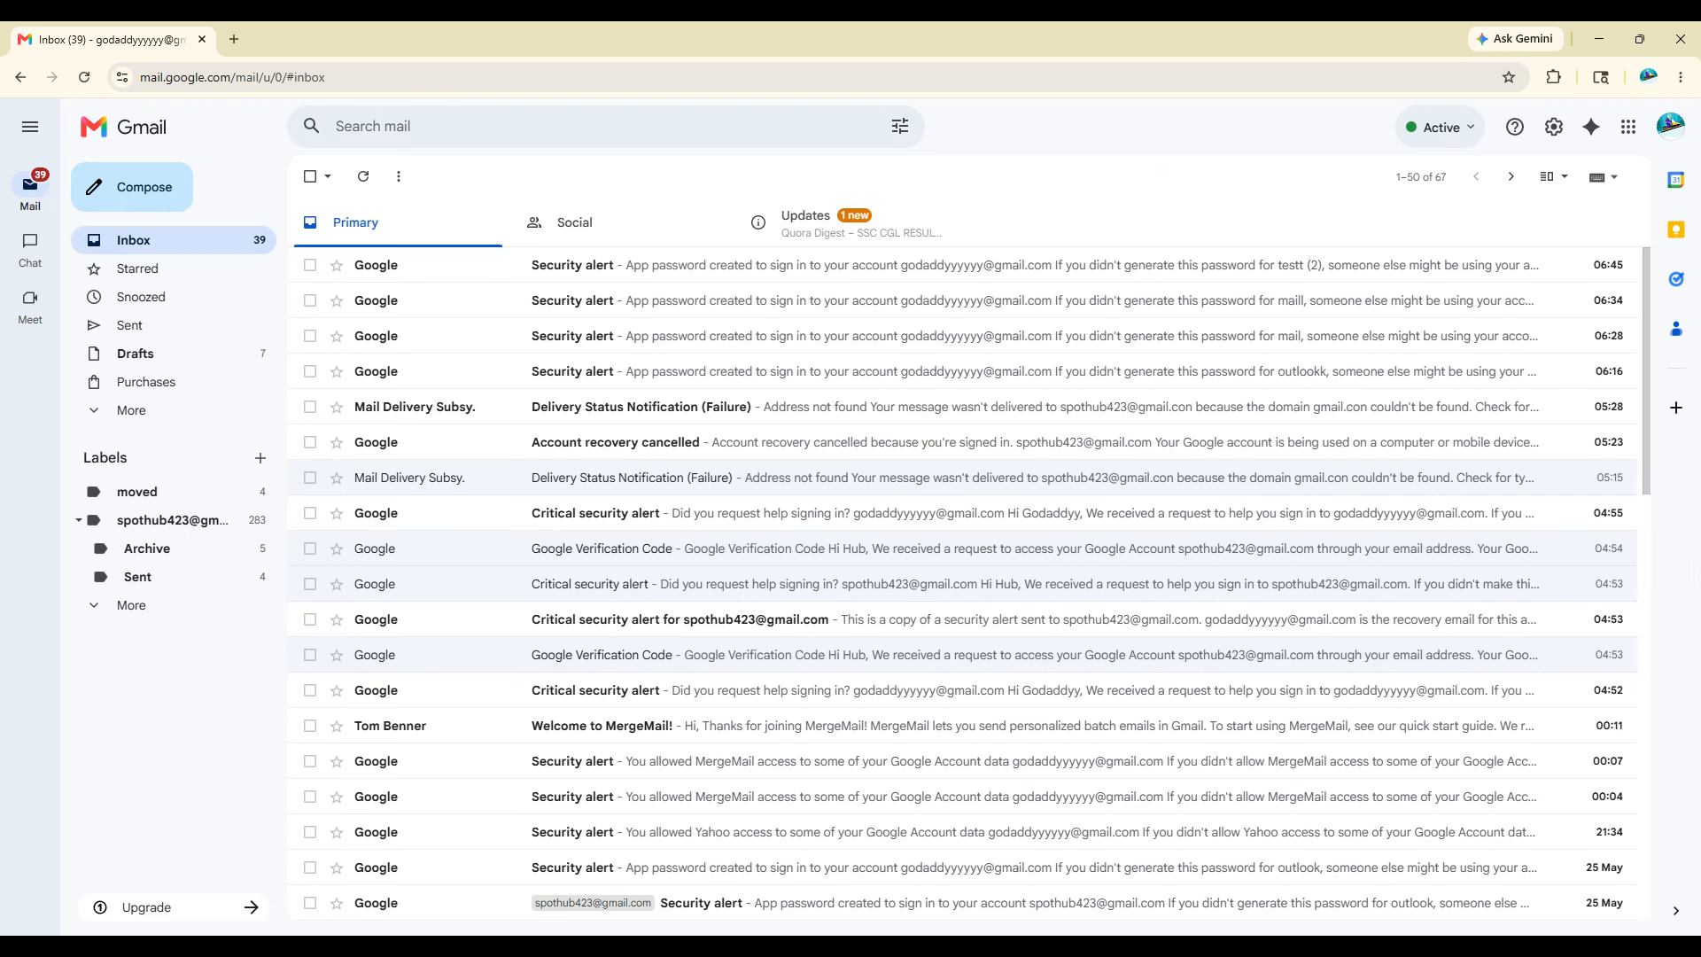
Step: Open the full Gmail settings at Forwarding and POP/IMAP and check the POP download status
{"action": "left_click", "coordinate": [257, 80]}
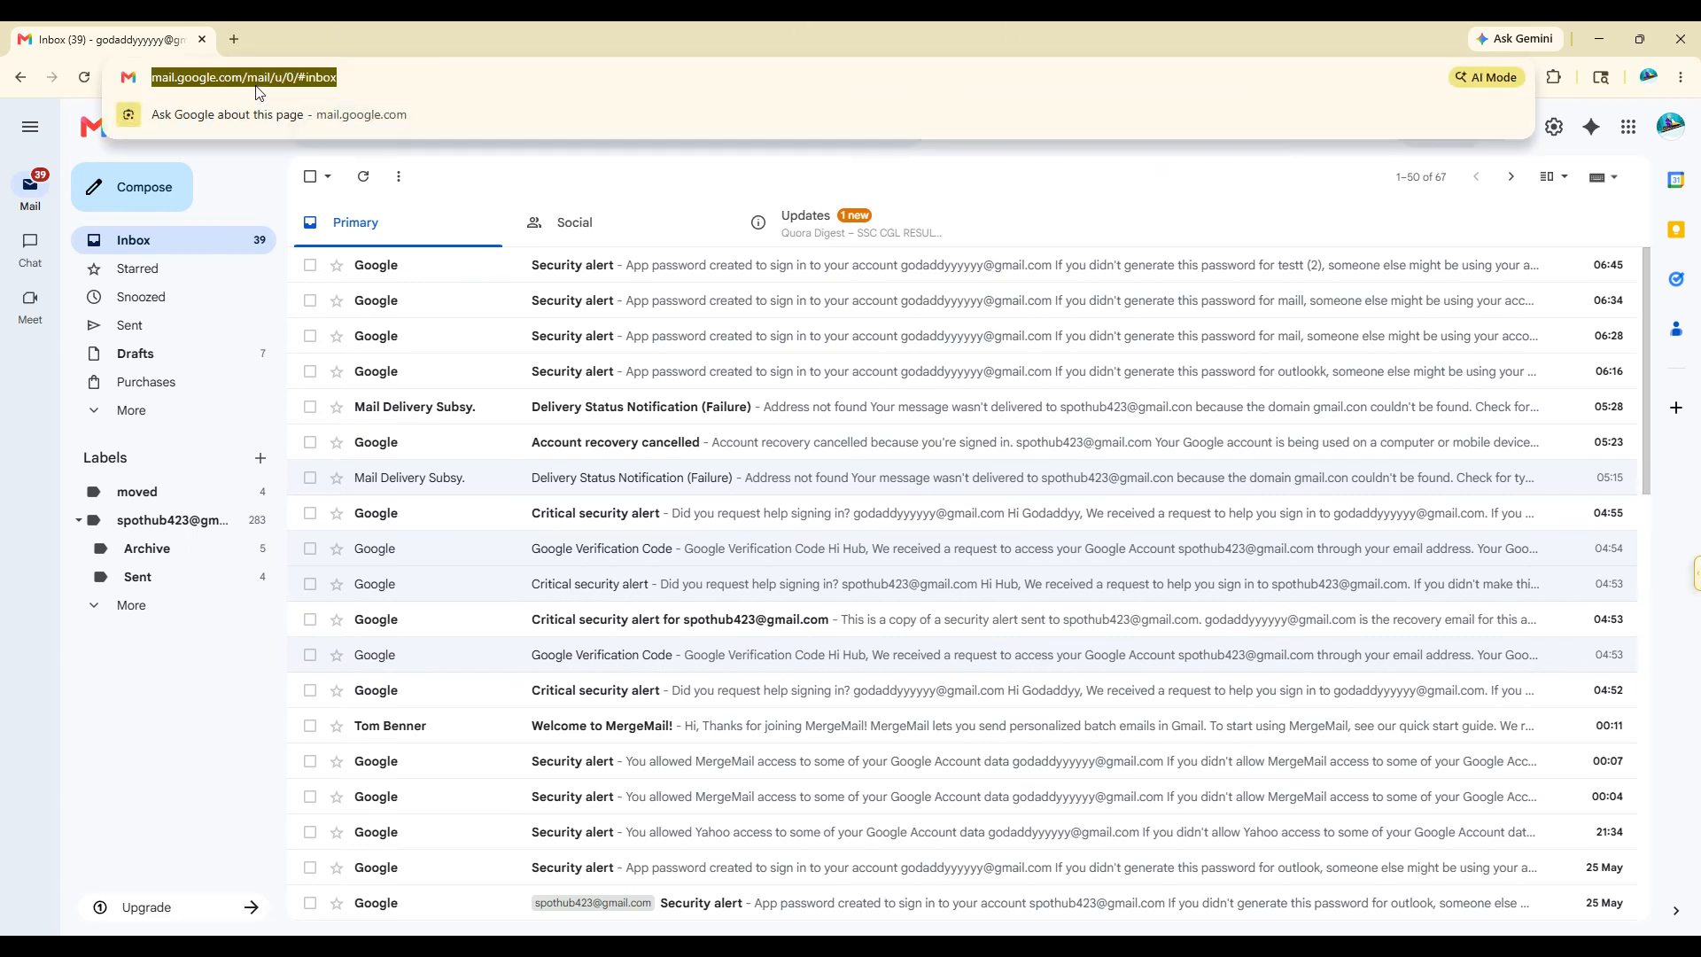
{"action": "left_click", "coordinate": [708, 190]}
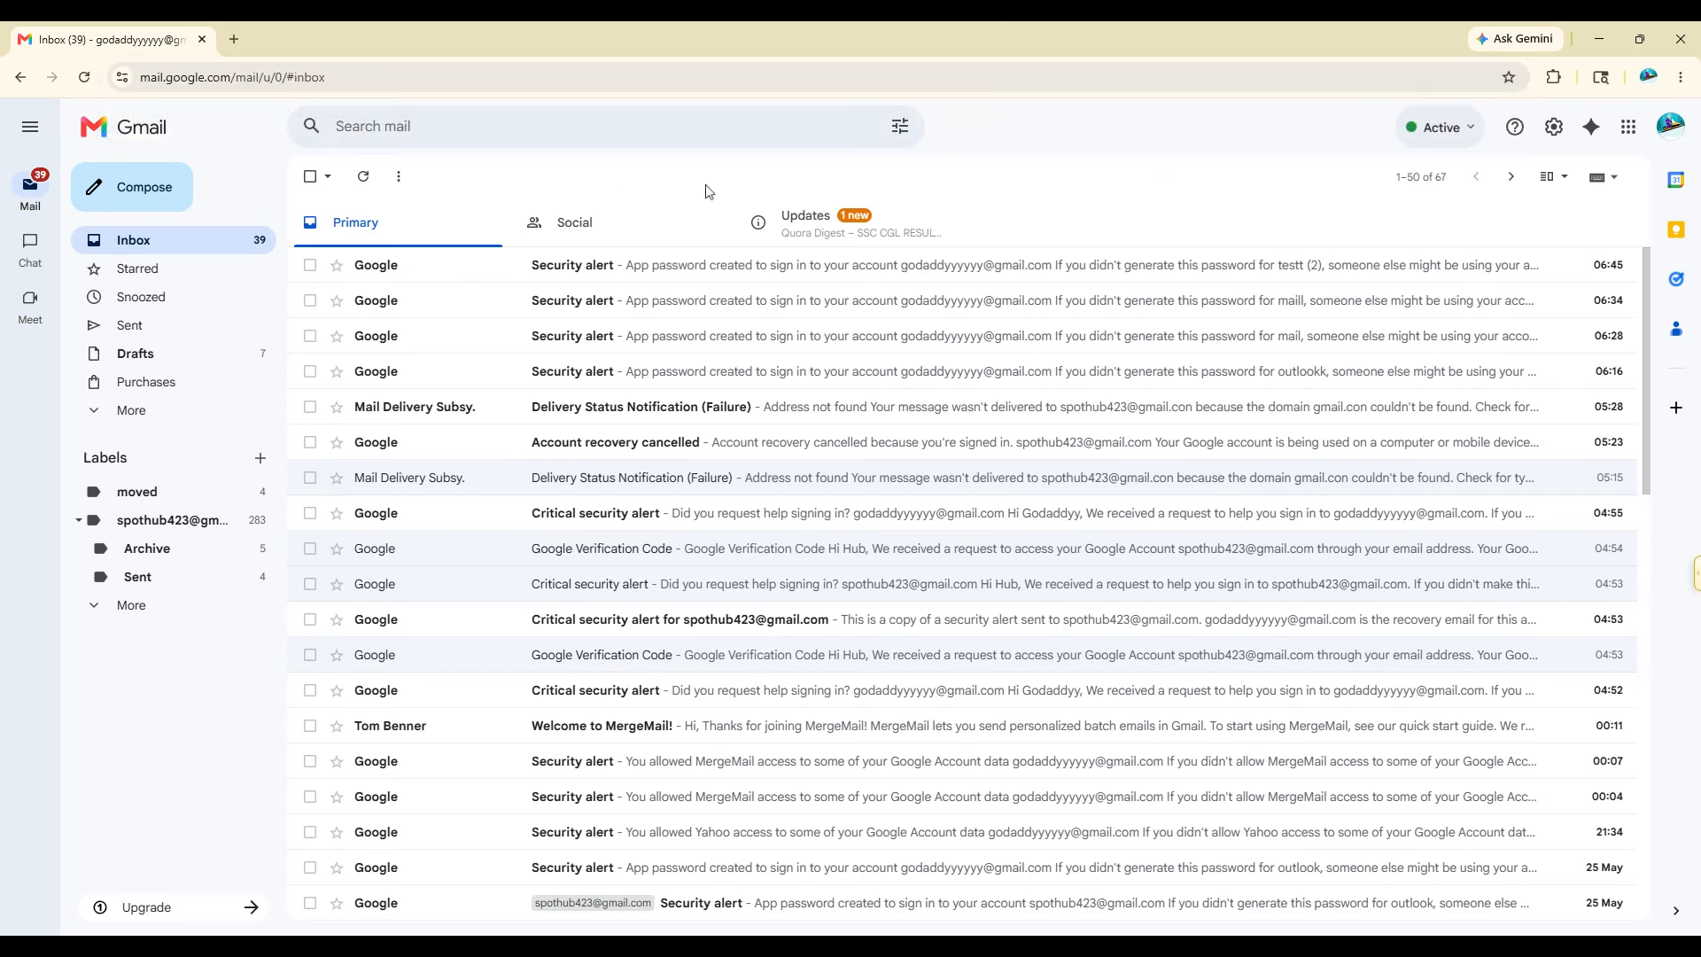
{"action": "left_click", "coordinate": [1562, 127]}
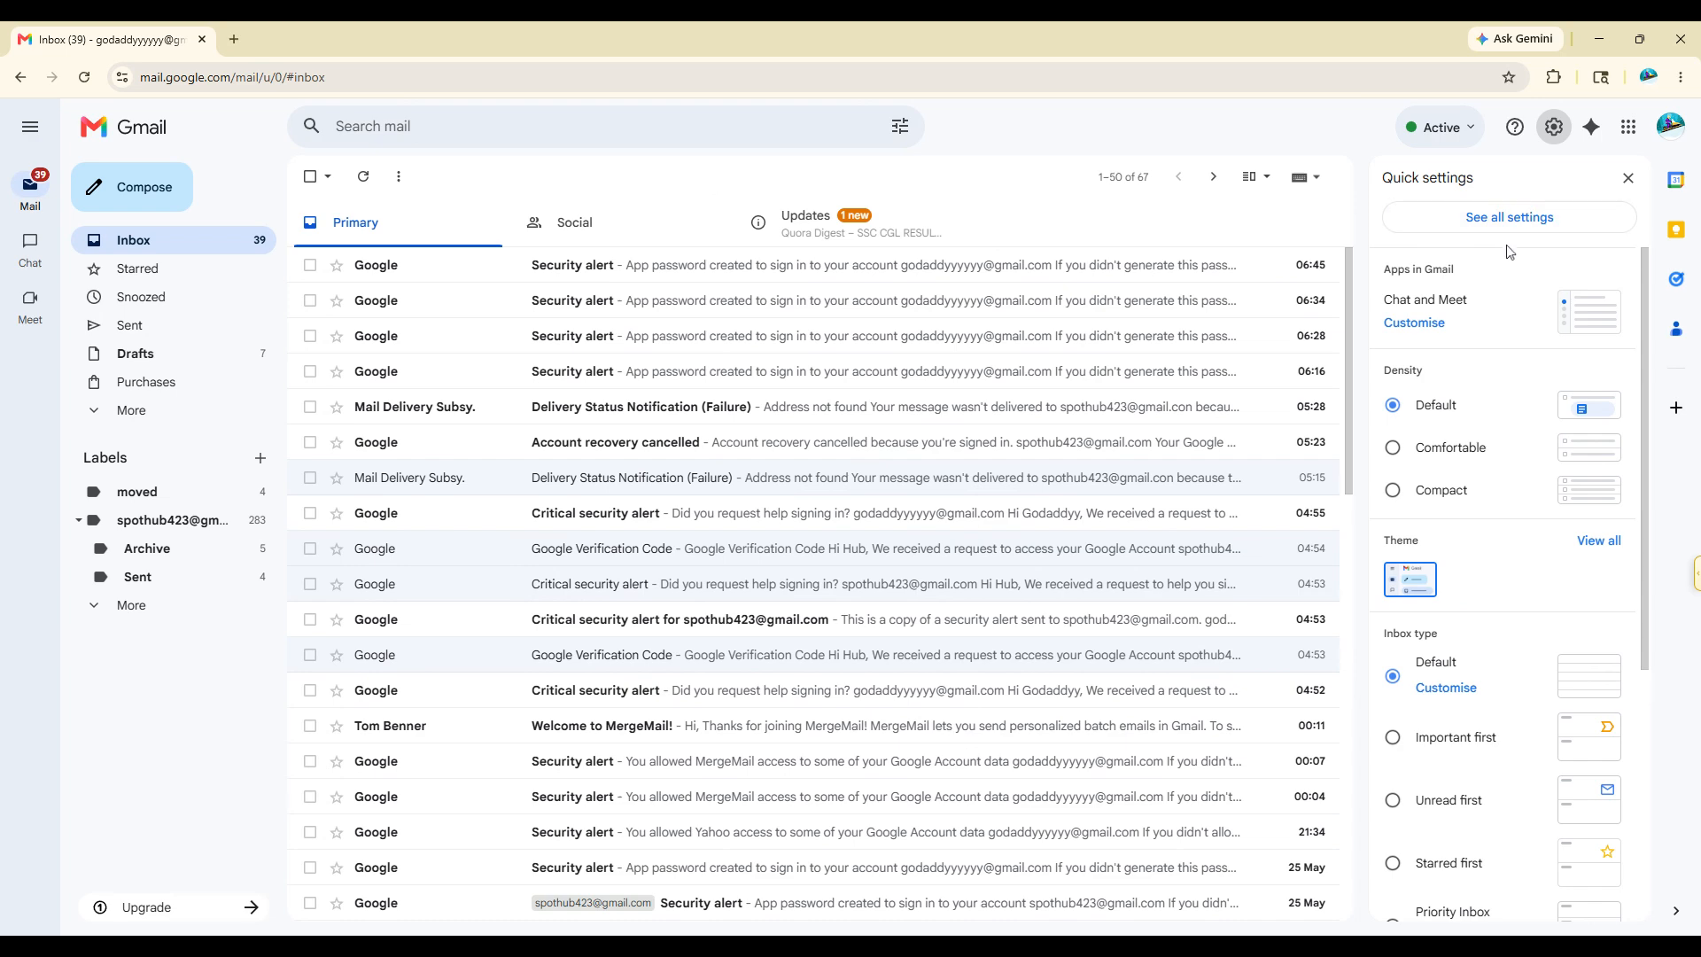
{"action": "left_click", "coordinate": [1522, 220]}
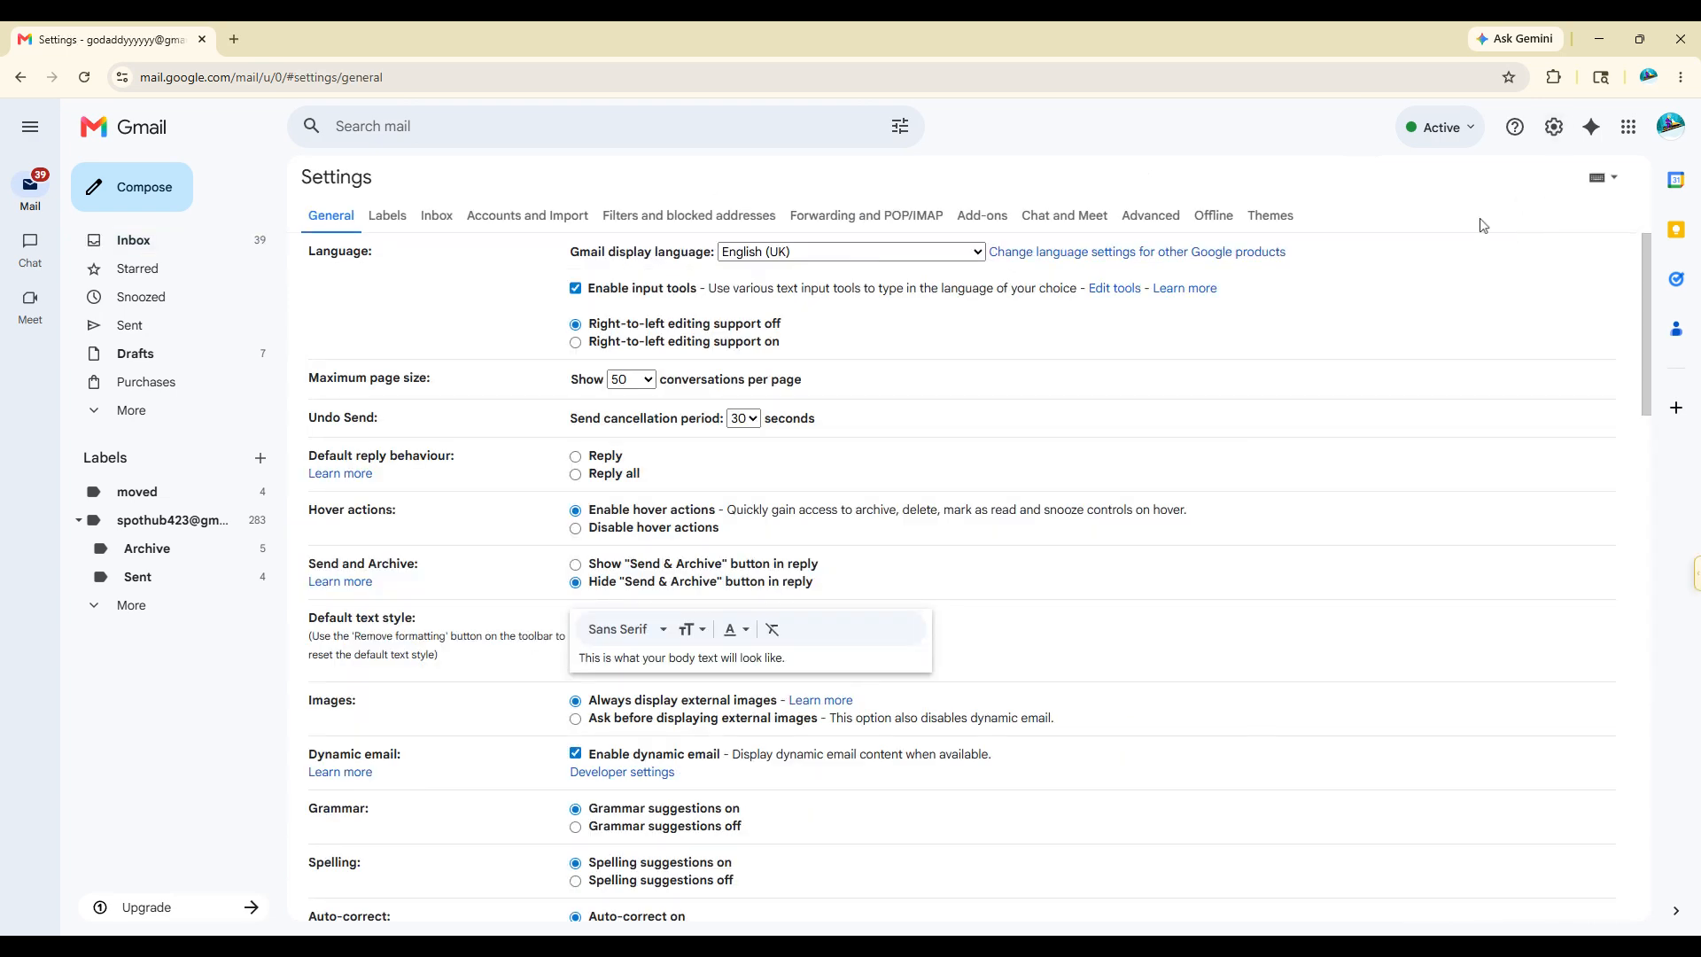
{"action": "left_click", "coordinate": [837, 224]}
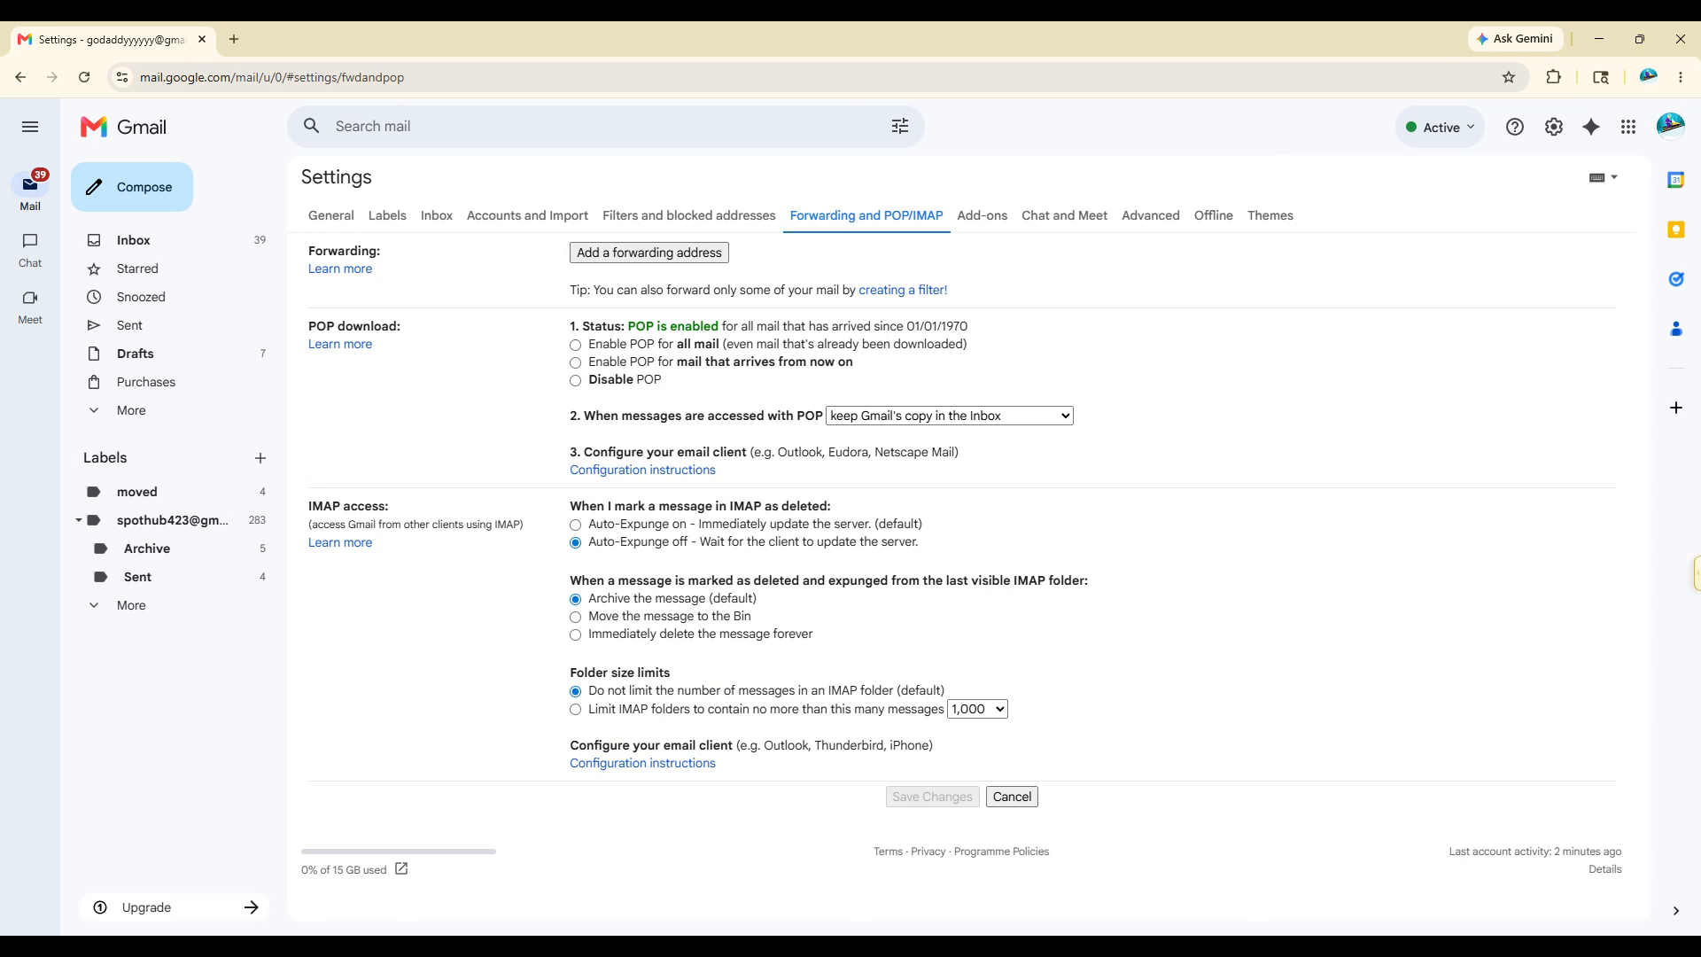
{"action": "left_click_drag", "start_coordinate": [629, 327], "coordinate": [722, 328]}
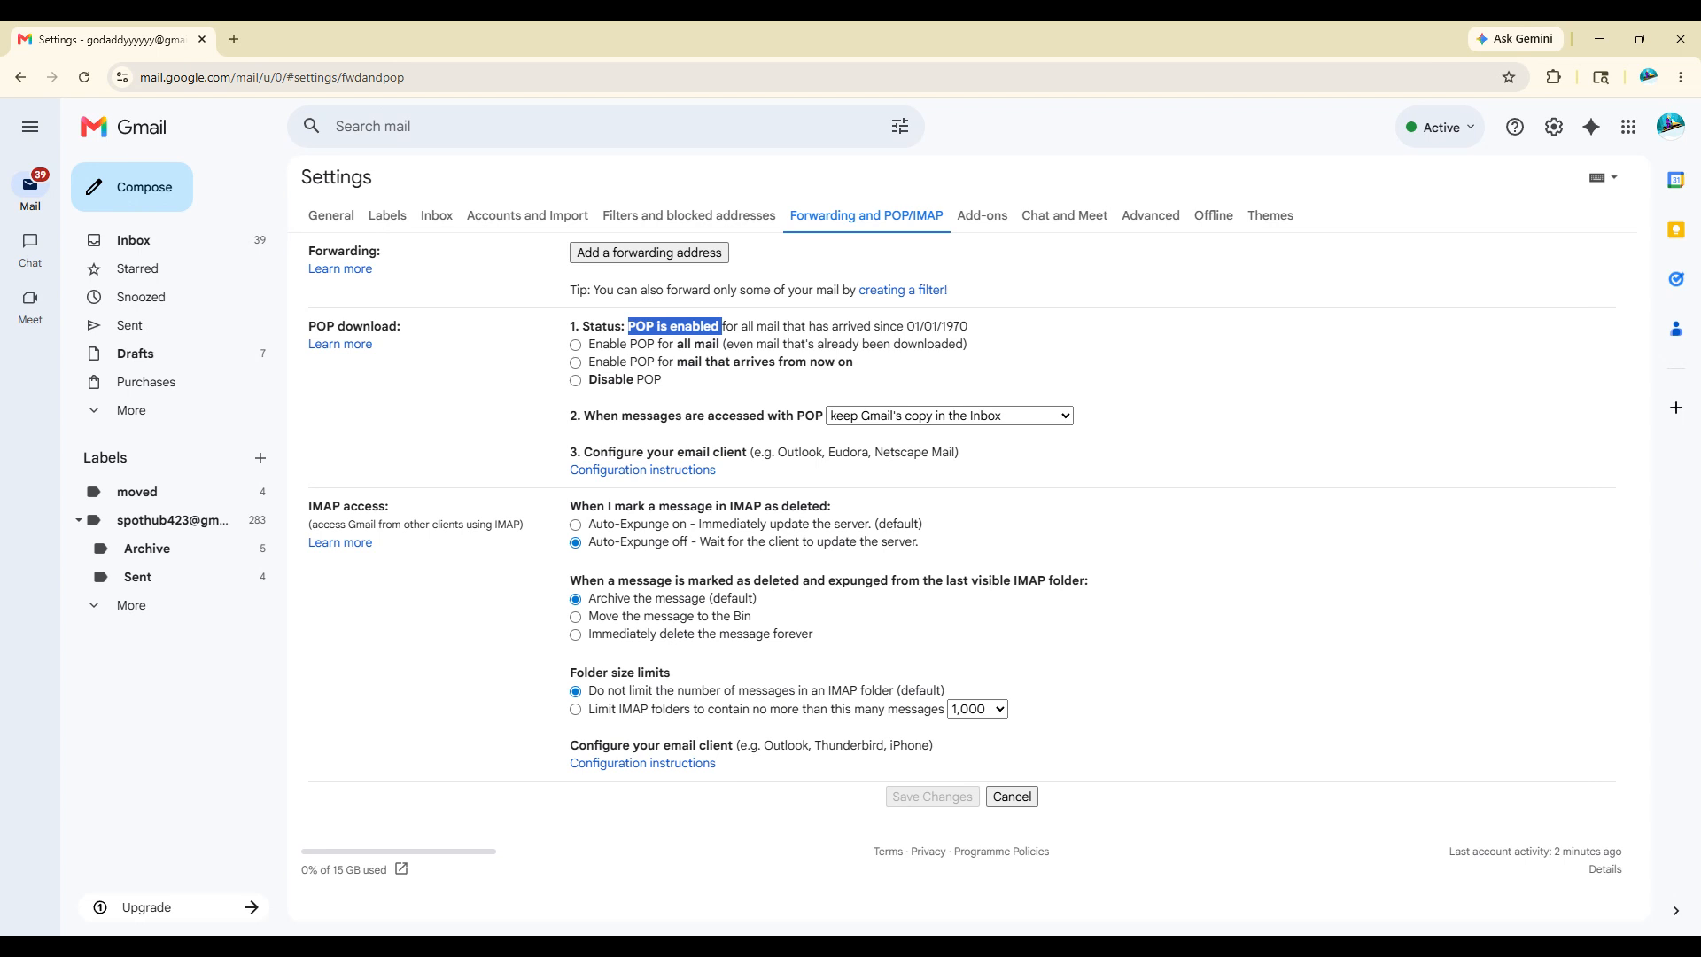
{"action": "left_click", "coordinate": [522, 400]}
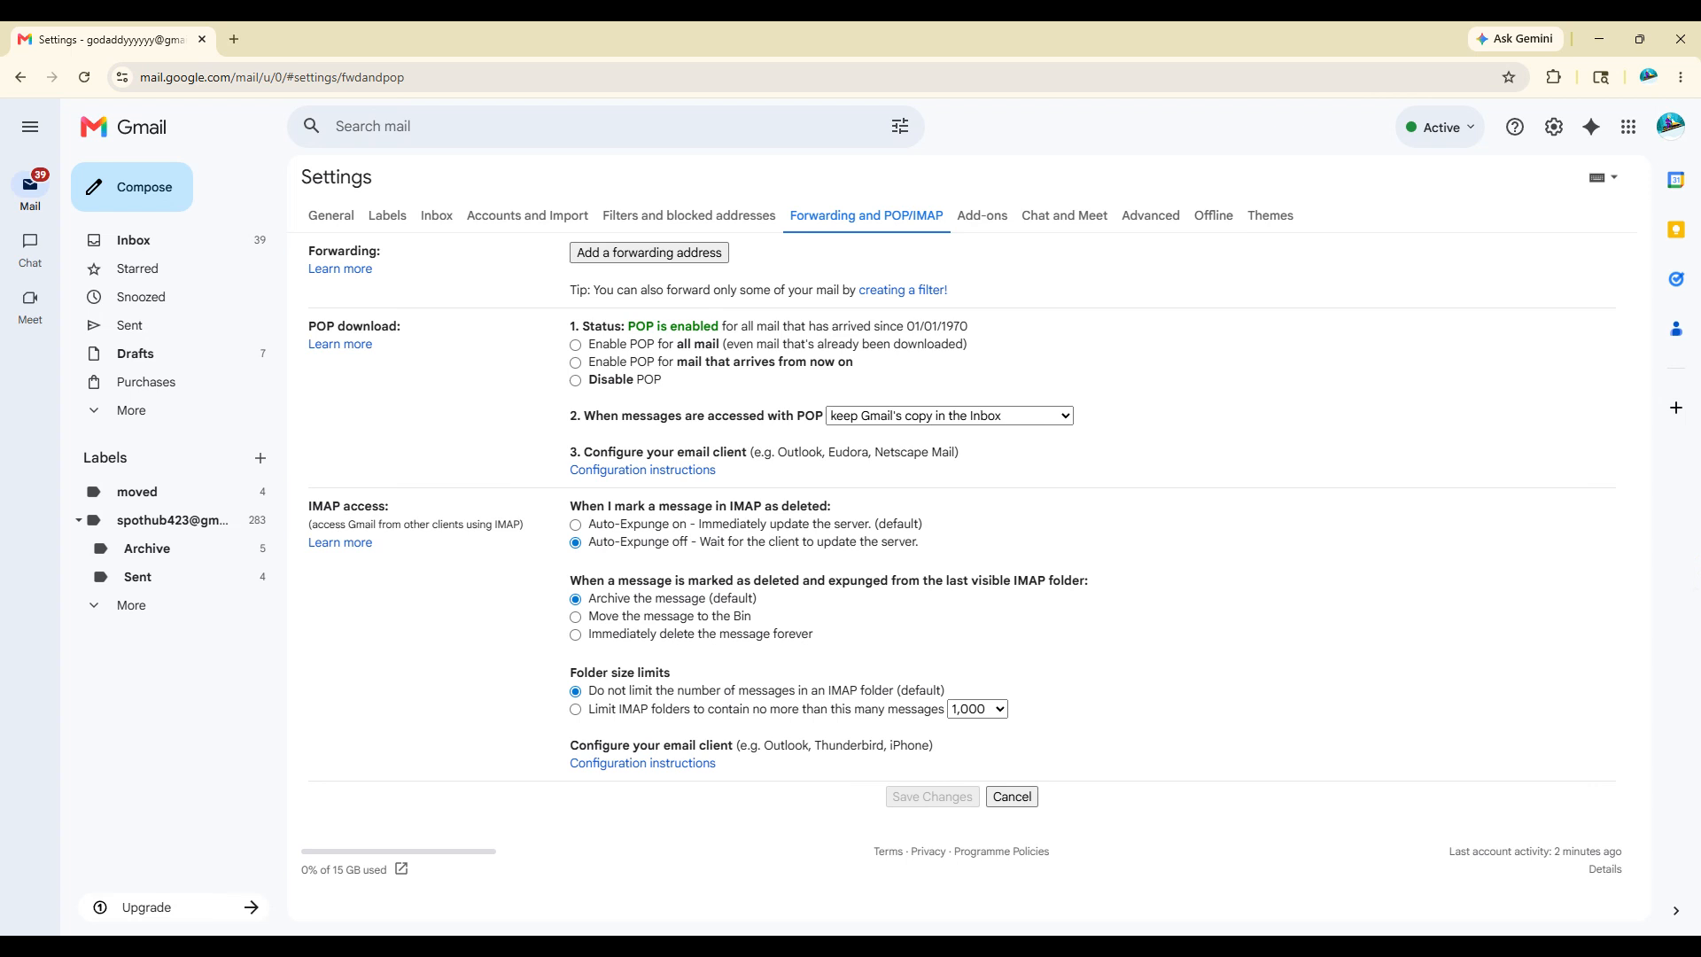
Step: Open the Google Account security page in a new tab and check 2-Step Verification, confirming identity with the passkey
{"action": "left_click", "coordinate": [234, 39]}
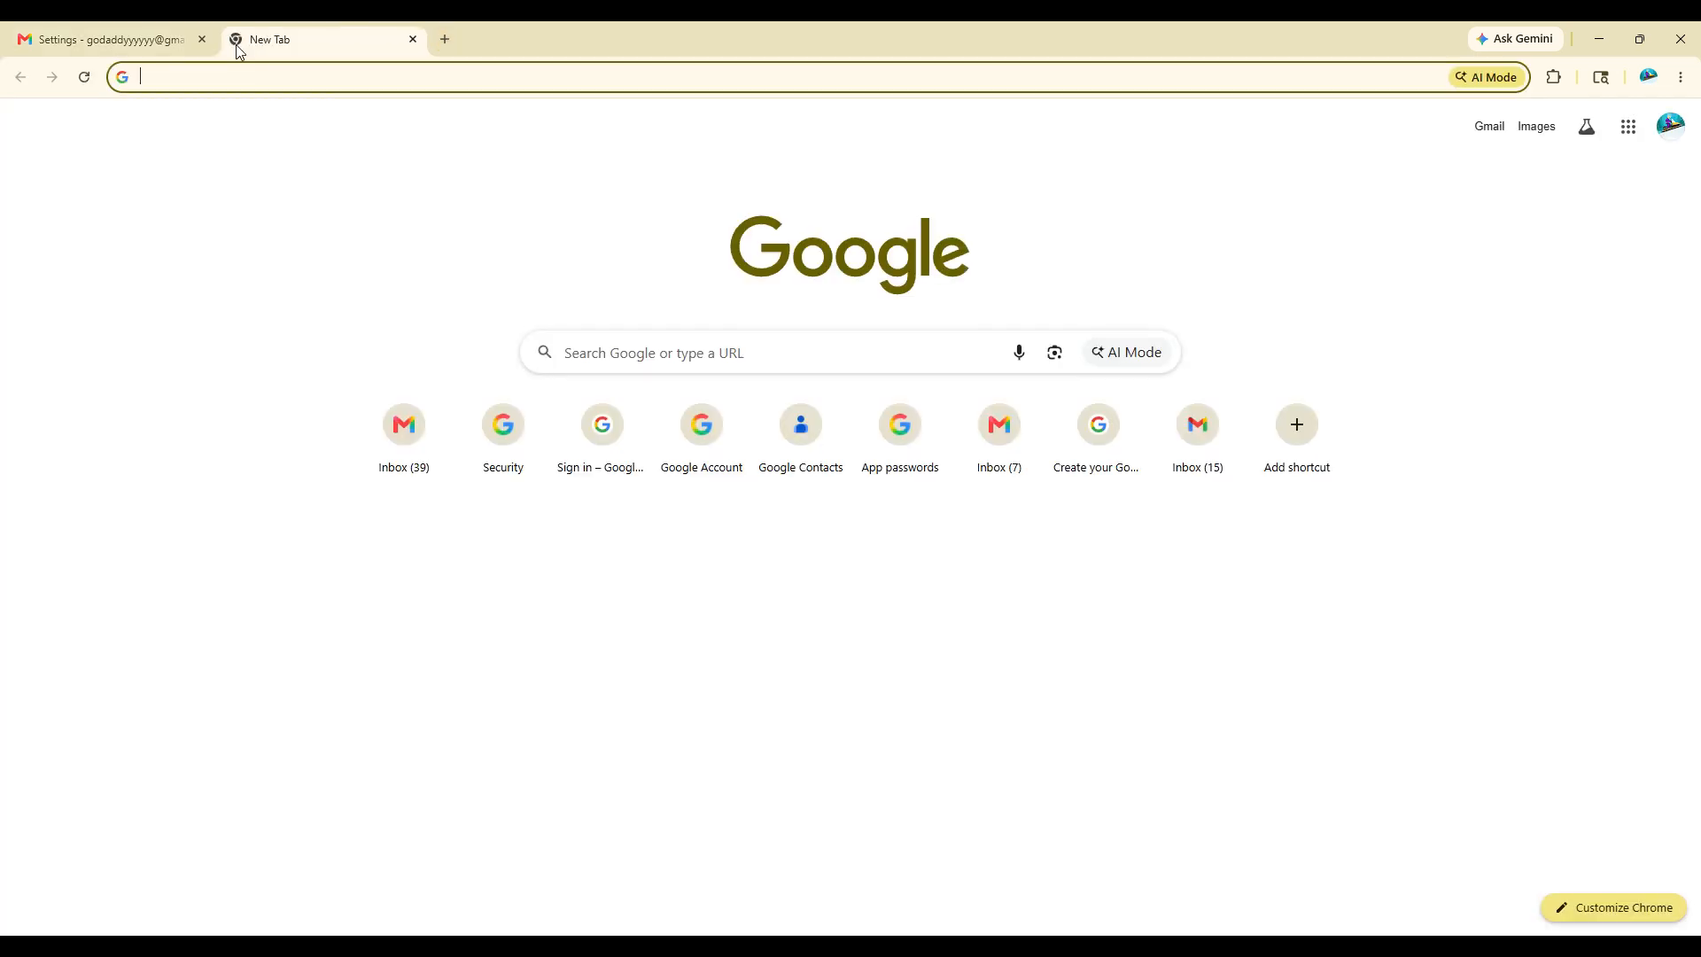
{"action": "type", "text": "my"}
{"action": "key", "text": "Down"}
{"action": "key", "text": "Return"}
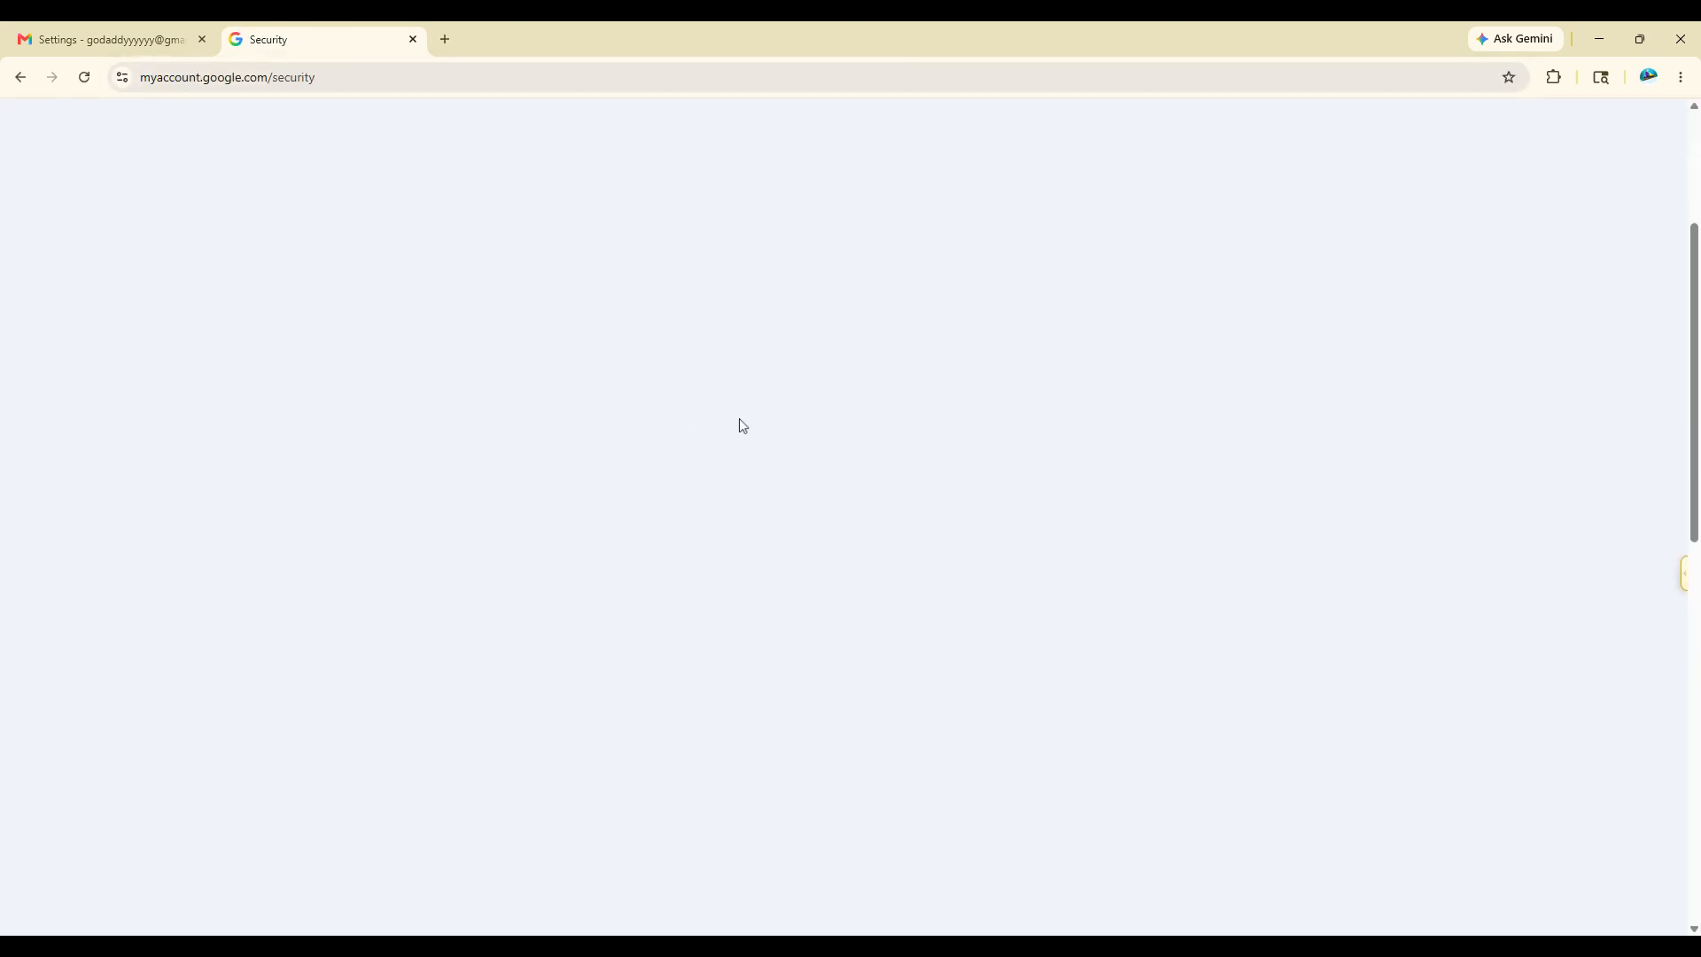
{"action": "scroll", "coordinate": [742, 424], "scroll_direction": "down", "scroll_amount": 5}
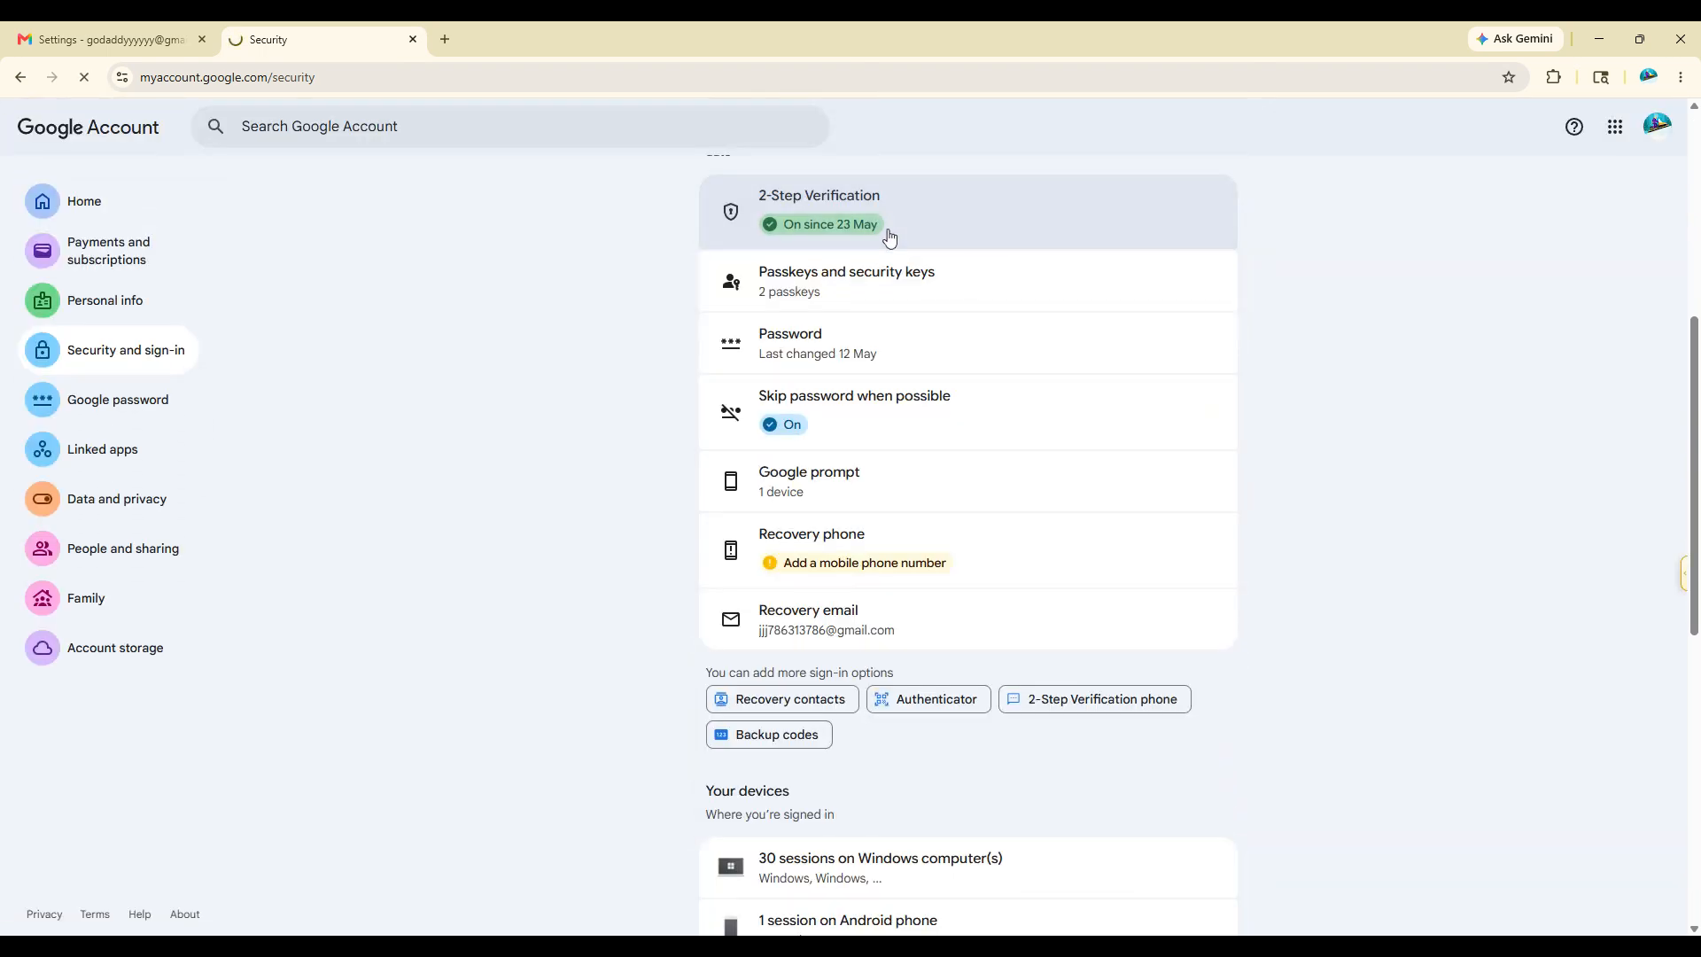
{"action": "left_click", "coordinate": [883, 232]}
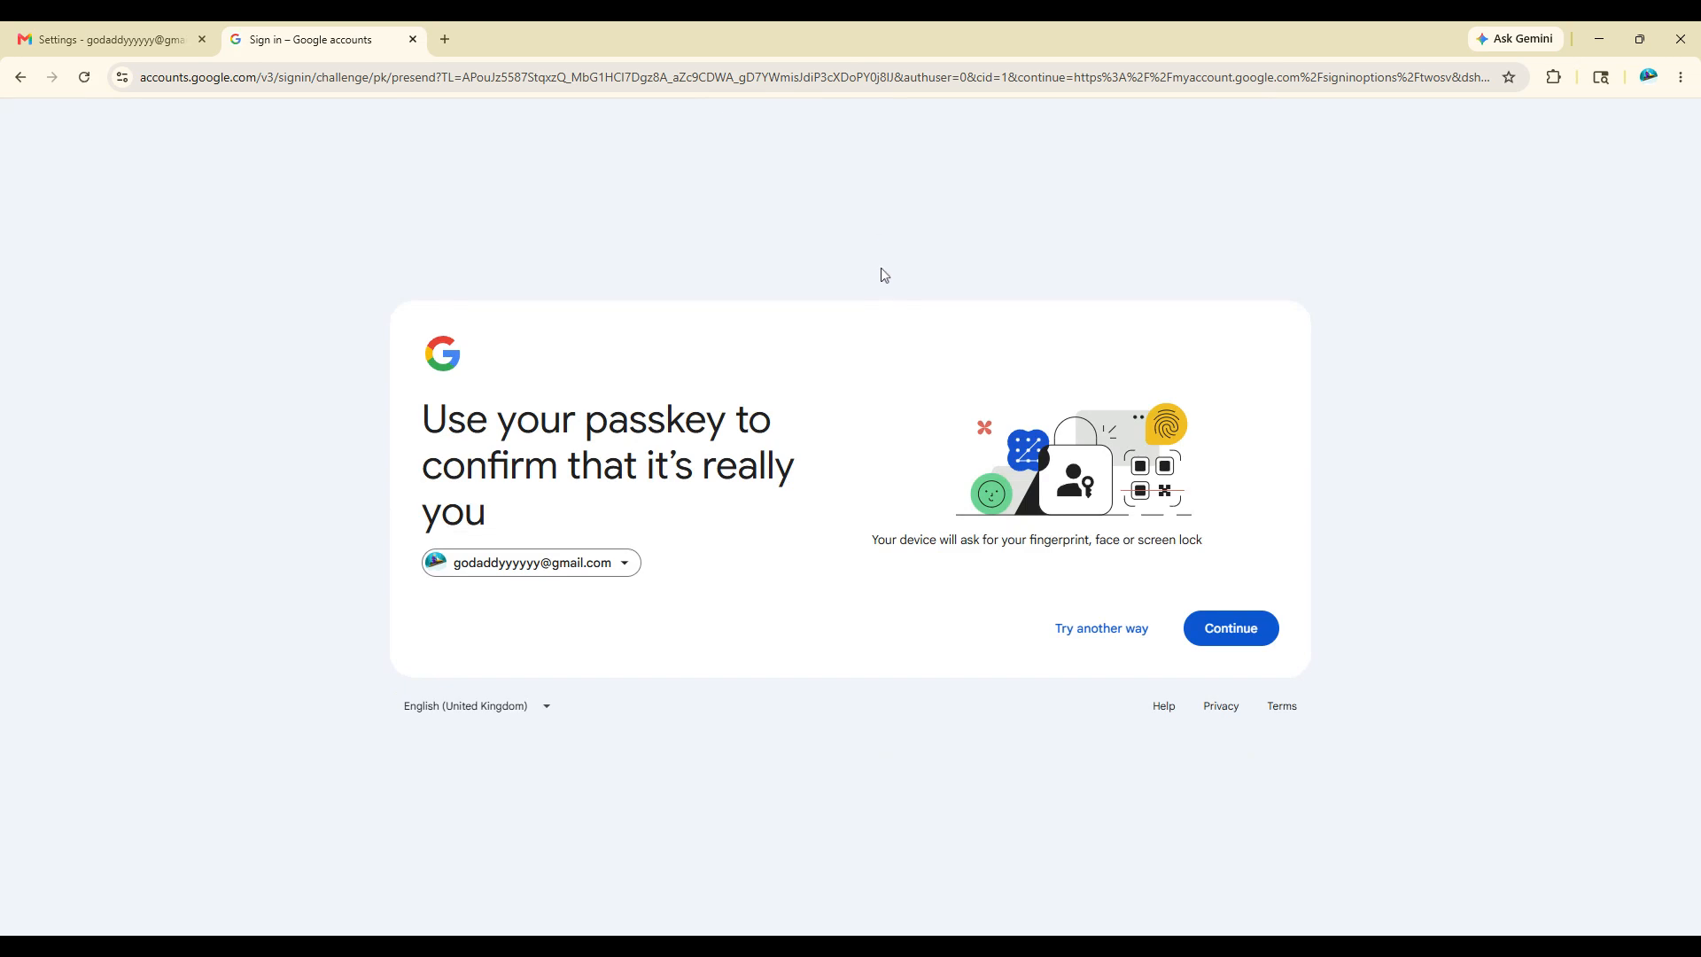
{"action": "left_click", "coordinate": [1268, 630]}
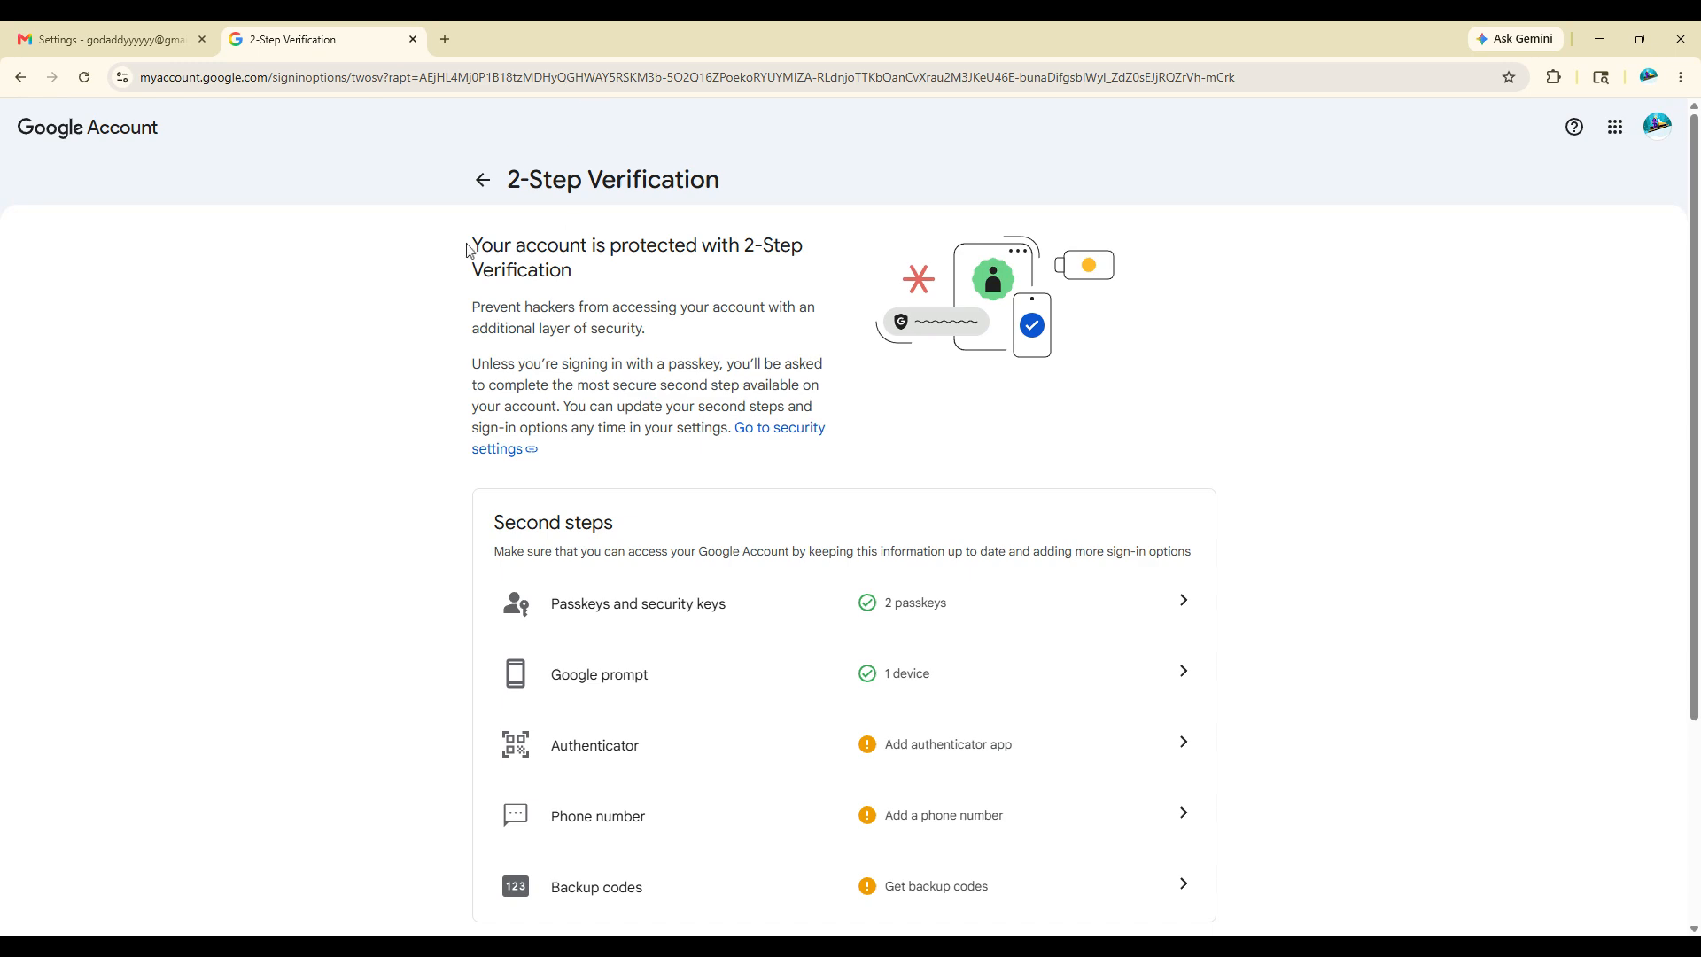
{"action": "left_click_drag", "start_coordinate": [468, 246], "coordinate": [665, 271]}
Step: Open myaccount.google.com/apppasswords in another new browser tab
{"action": "left_click", "coordinate": [445, 39]}
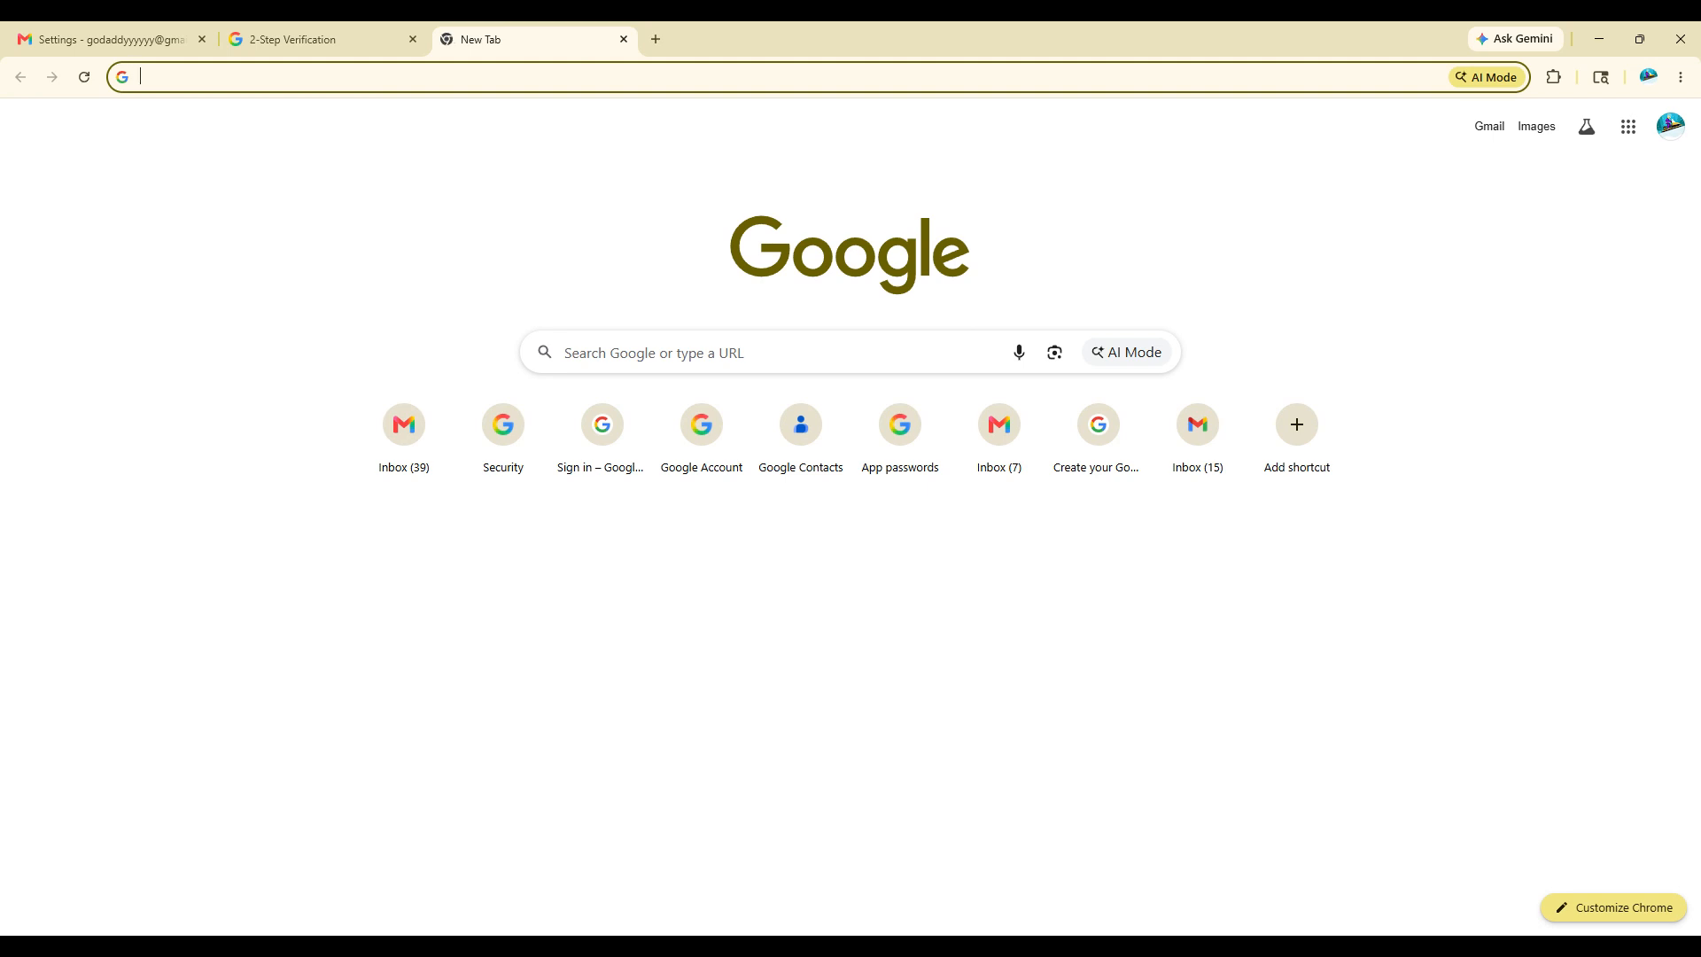
{"action": "type", "text": "my"}
{"action": "key", "text": "Down"}
{"action": "key", "text": "Down"}
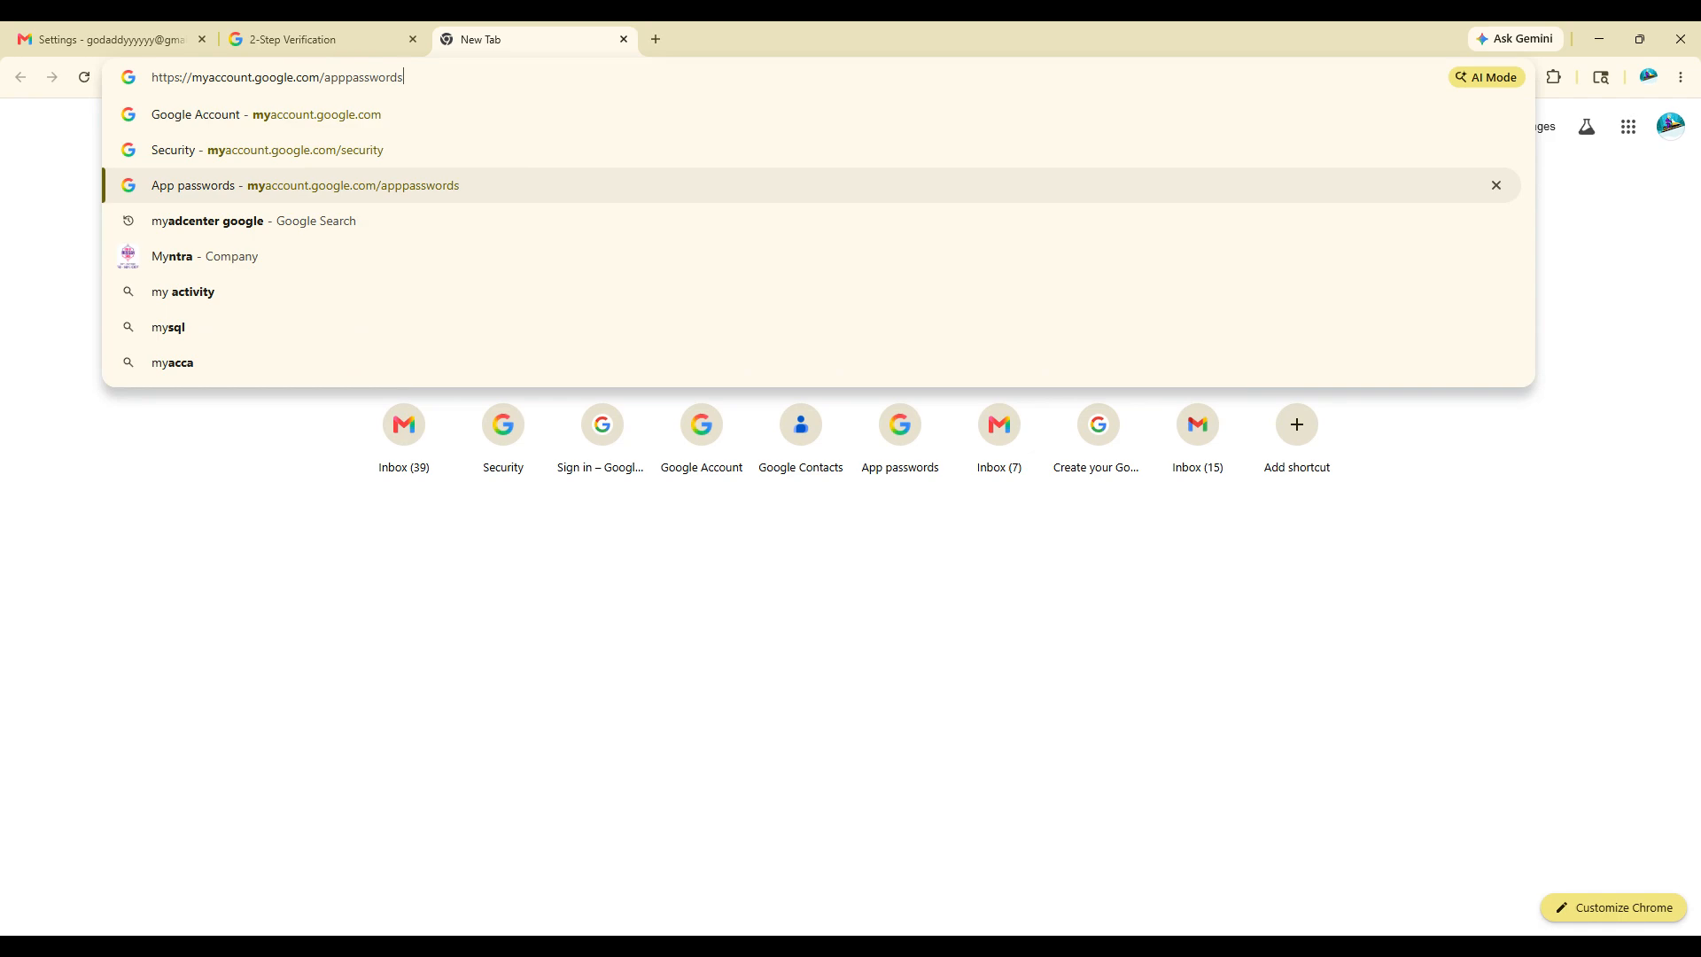
{"action": "left_click_drag", "start_coordinate": [404, 77], "coordinate": [158, 77]}
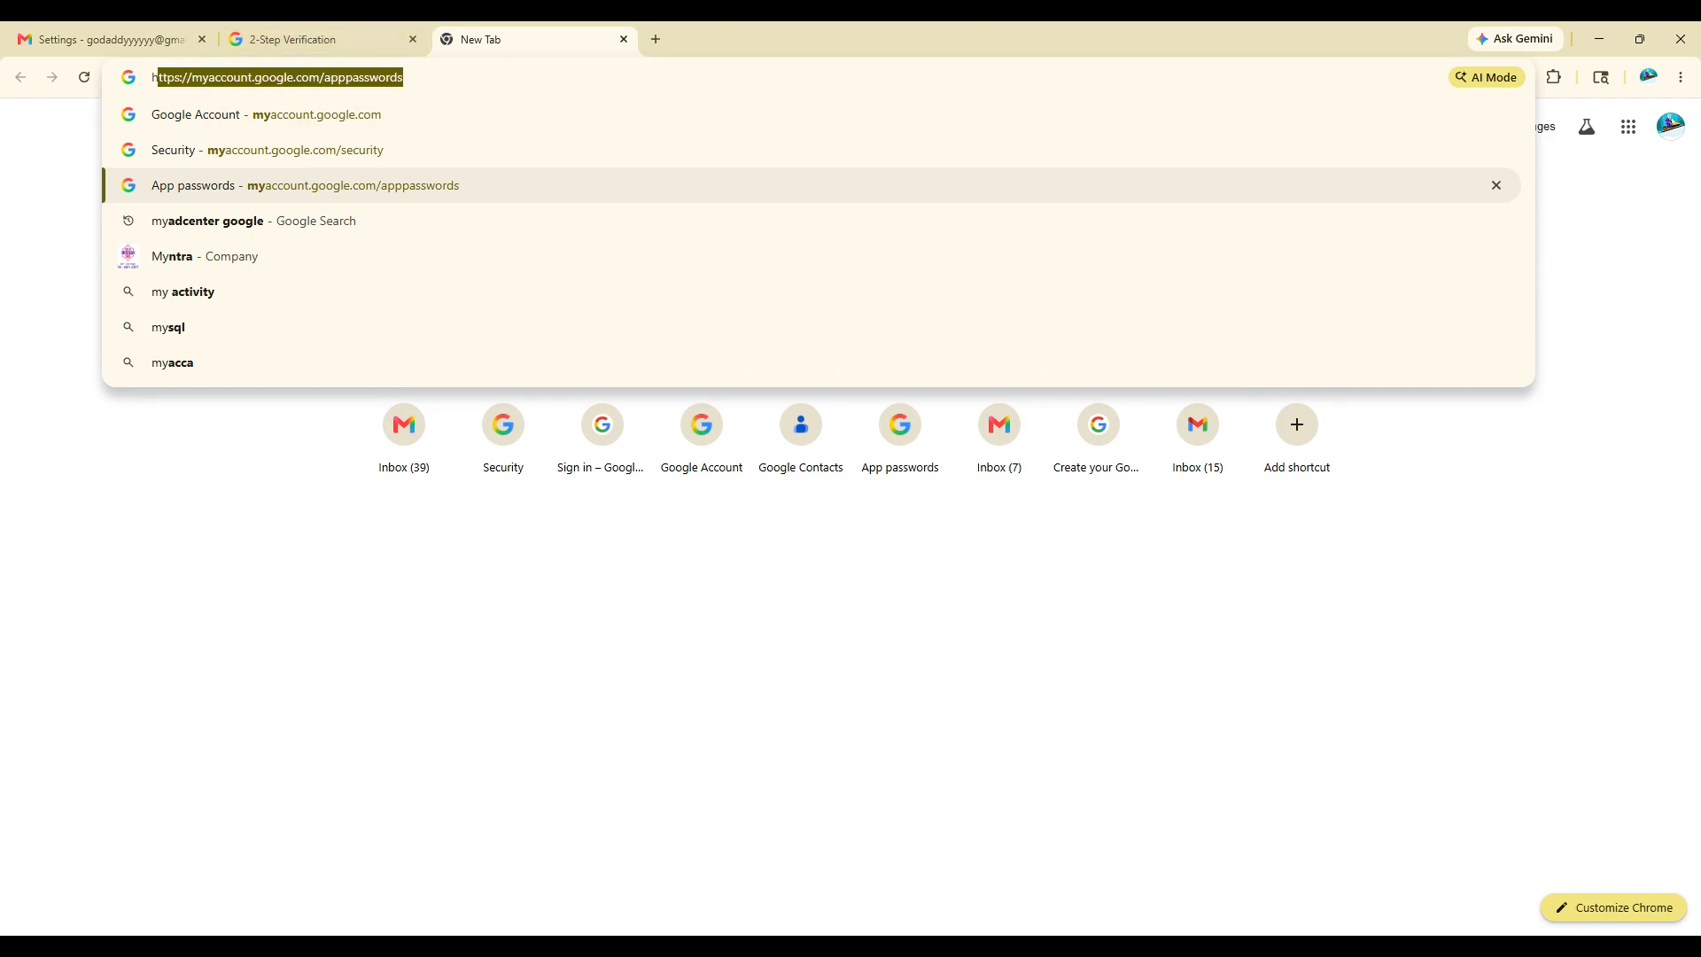
{"action": "key", "text": "Return"}
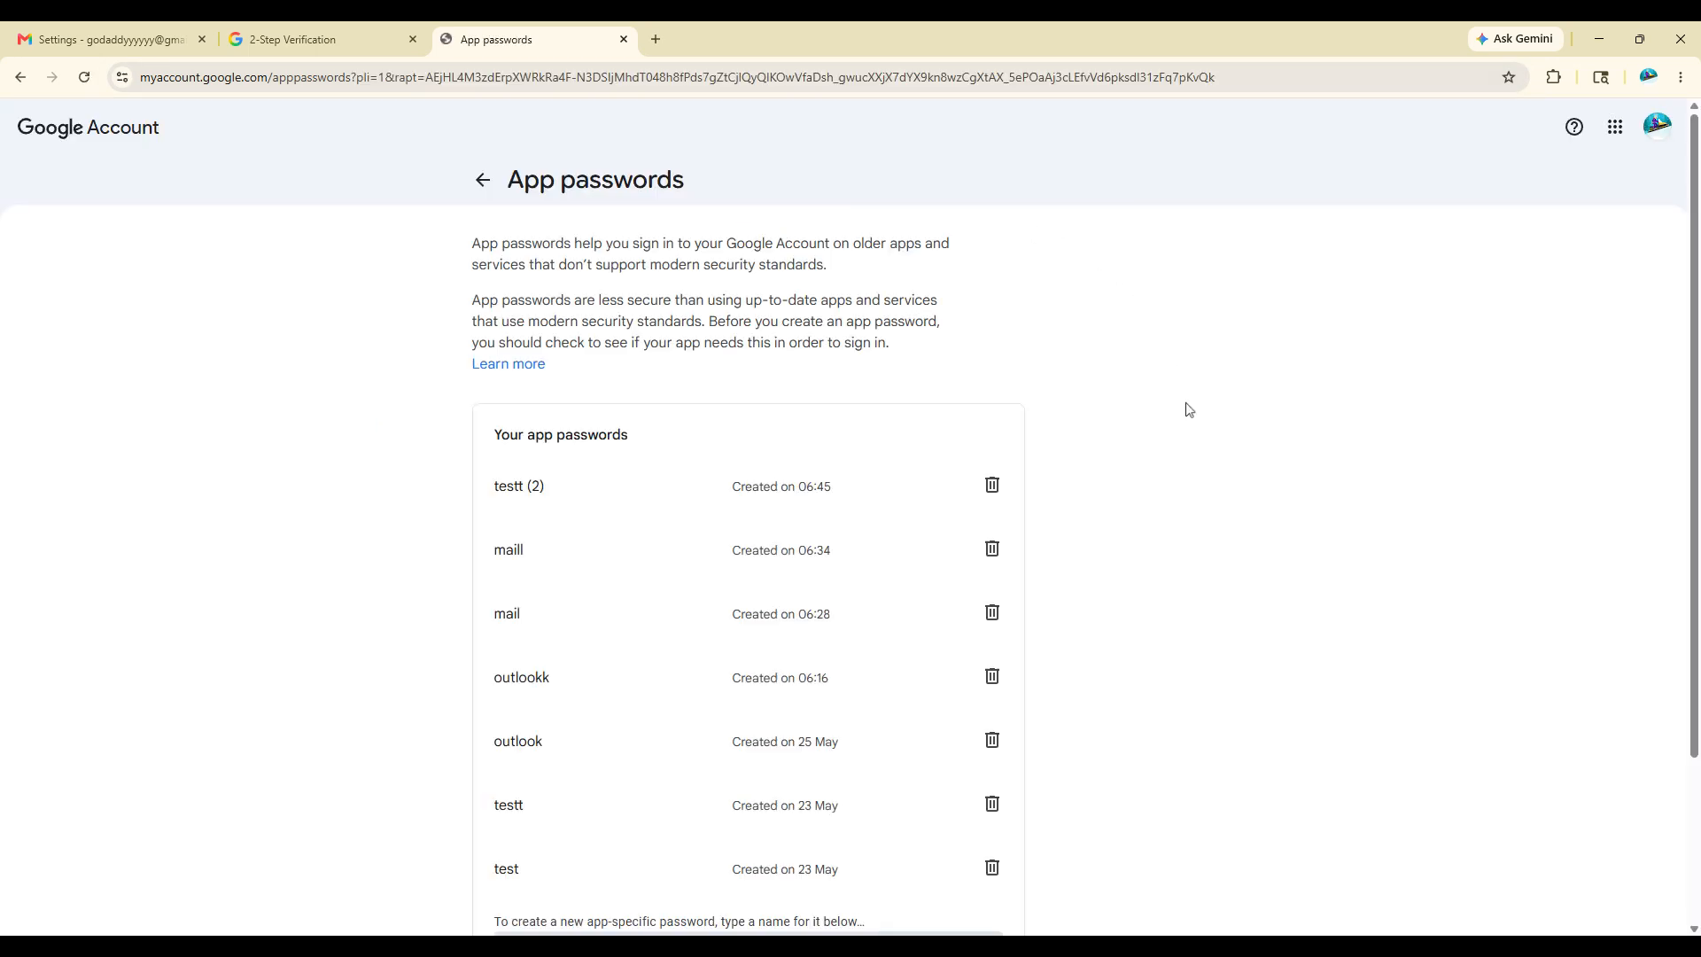
Step: Create a new app-specific password with the app name "mail test"
{"action": "scroll", "coordinate": [1108, 456], "scroll_direction": "down", "scroll_amount": 3}
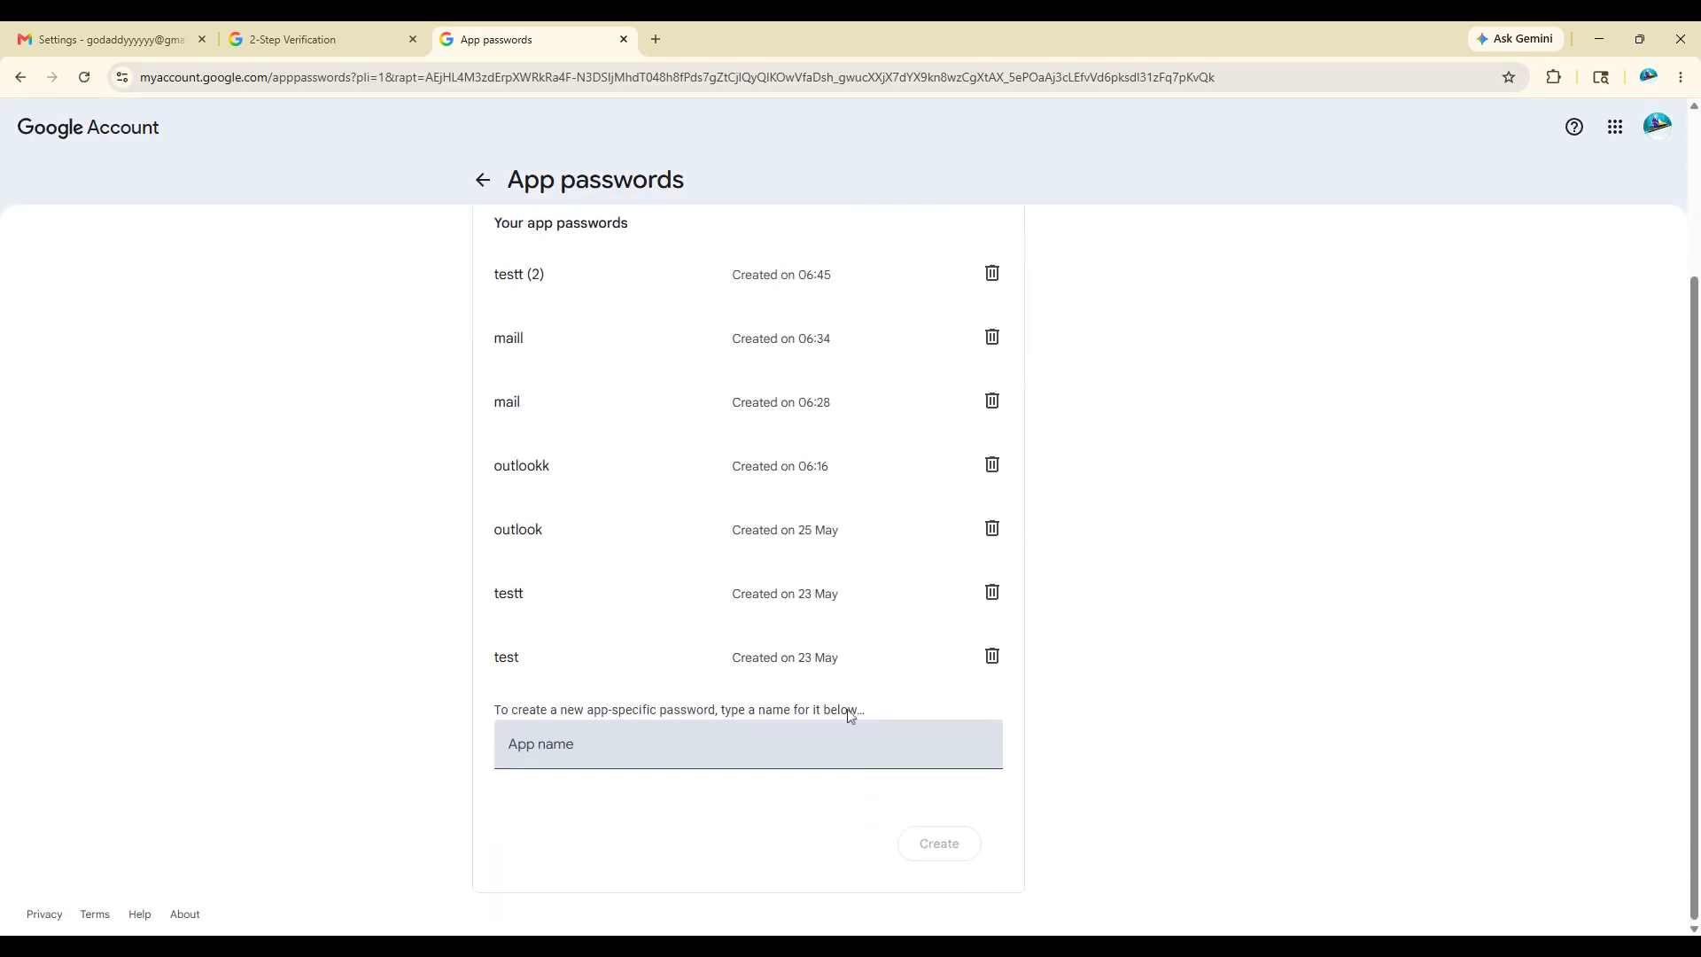
{"action": "left_click", "coordinate": [532, 749]}
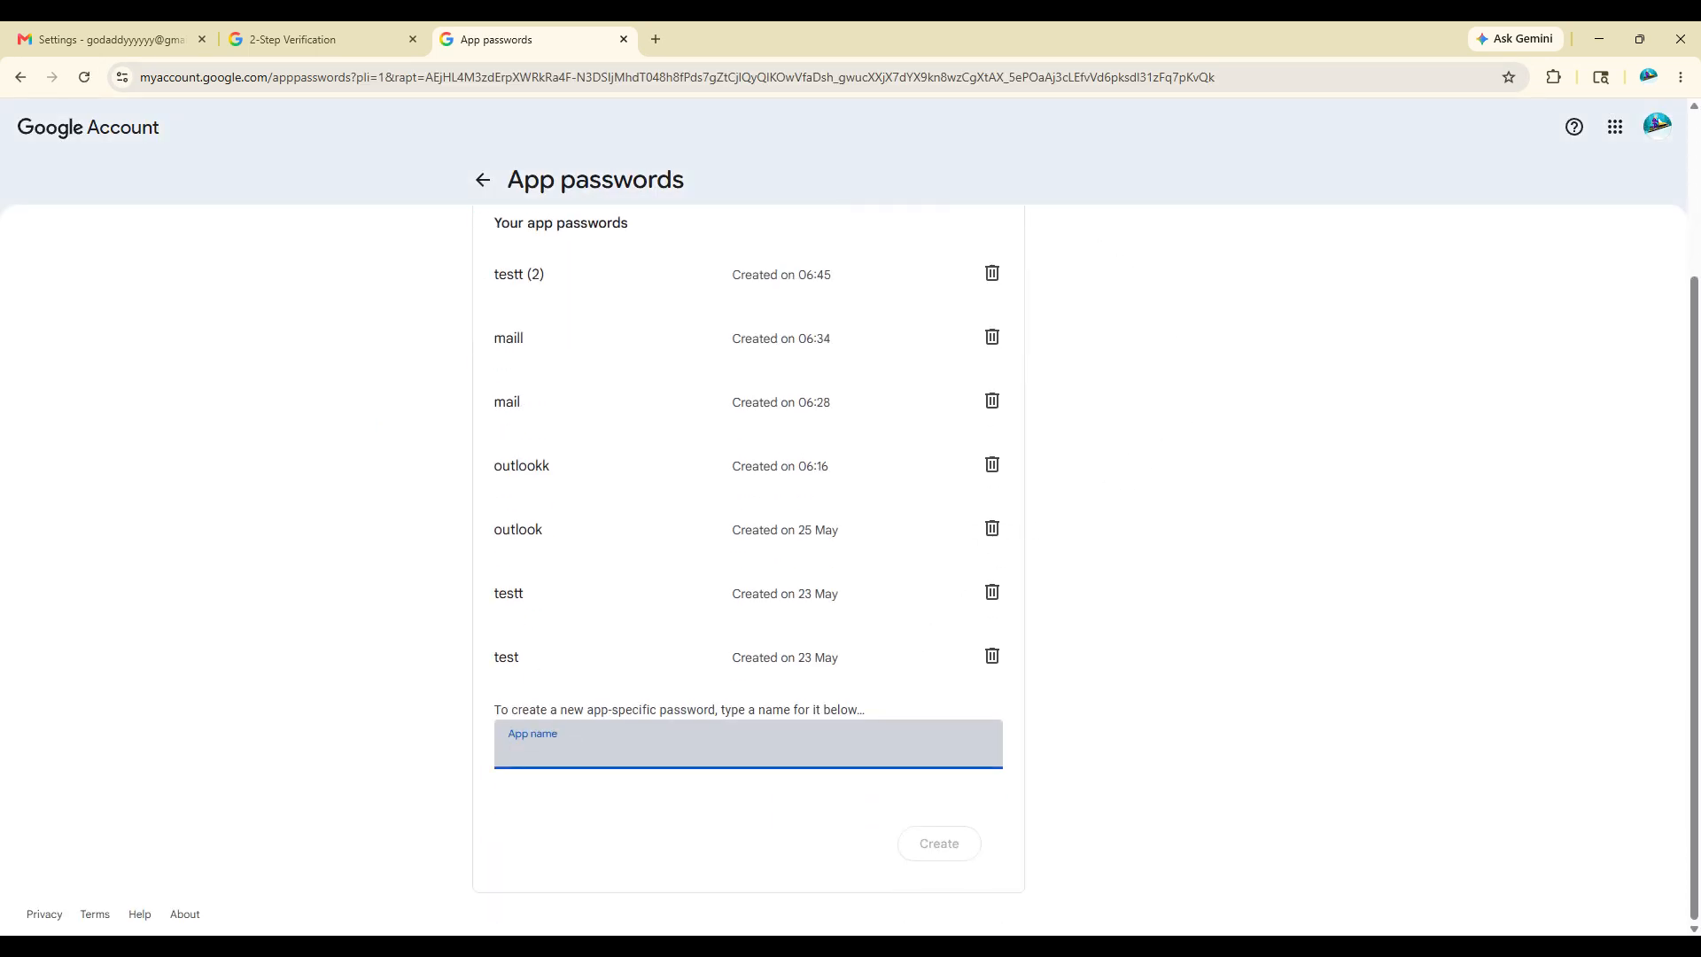
{"action": "type", "text": "mail test"}
{"action": "left_click", "coordinate": [939, 855]}
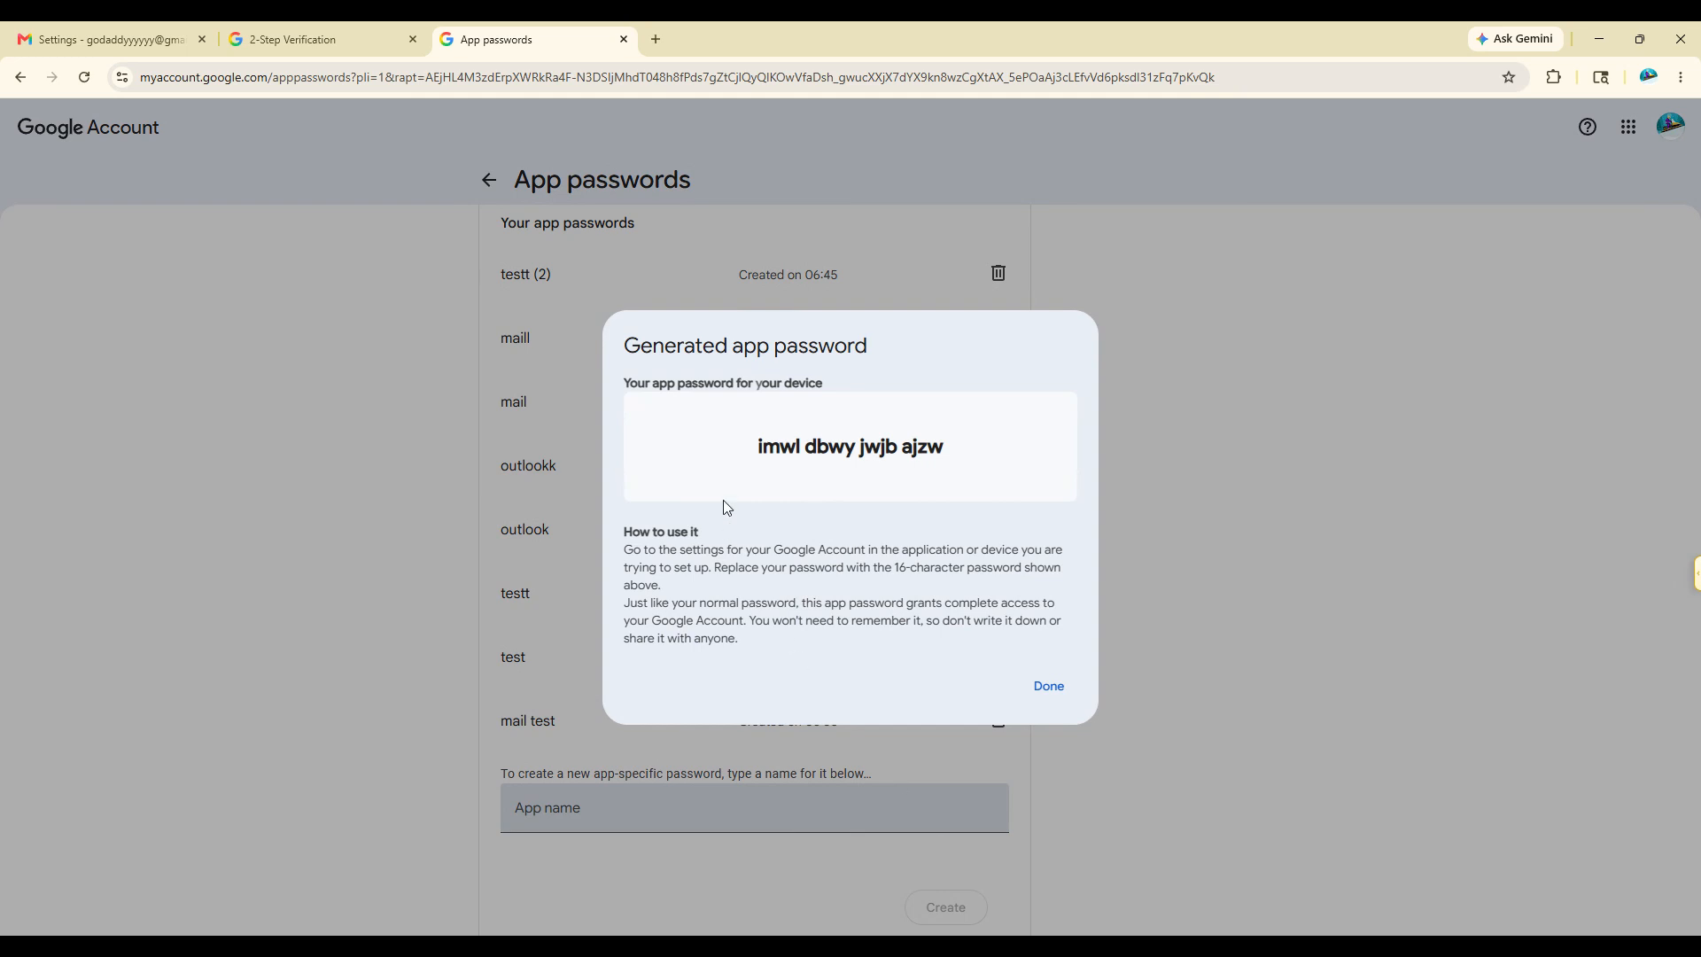
Step: Highlight the generated app password, and return to the Gmail Forwarding and POP/IMAP settings
{"action": "left_click_drag", "start_coordinate": [743, 450], "coordinate": [1003, 464]}
{"action": "left_click", "coordinate": [1001, 475]}
{"action": "left_click_drag", "start_coordinate": [747, 442], "coordinate": [972, 458]}
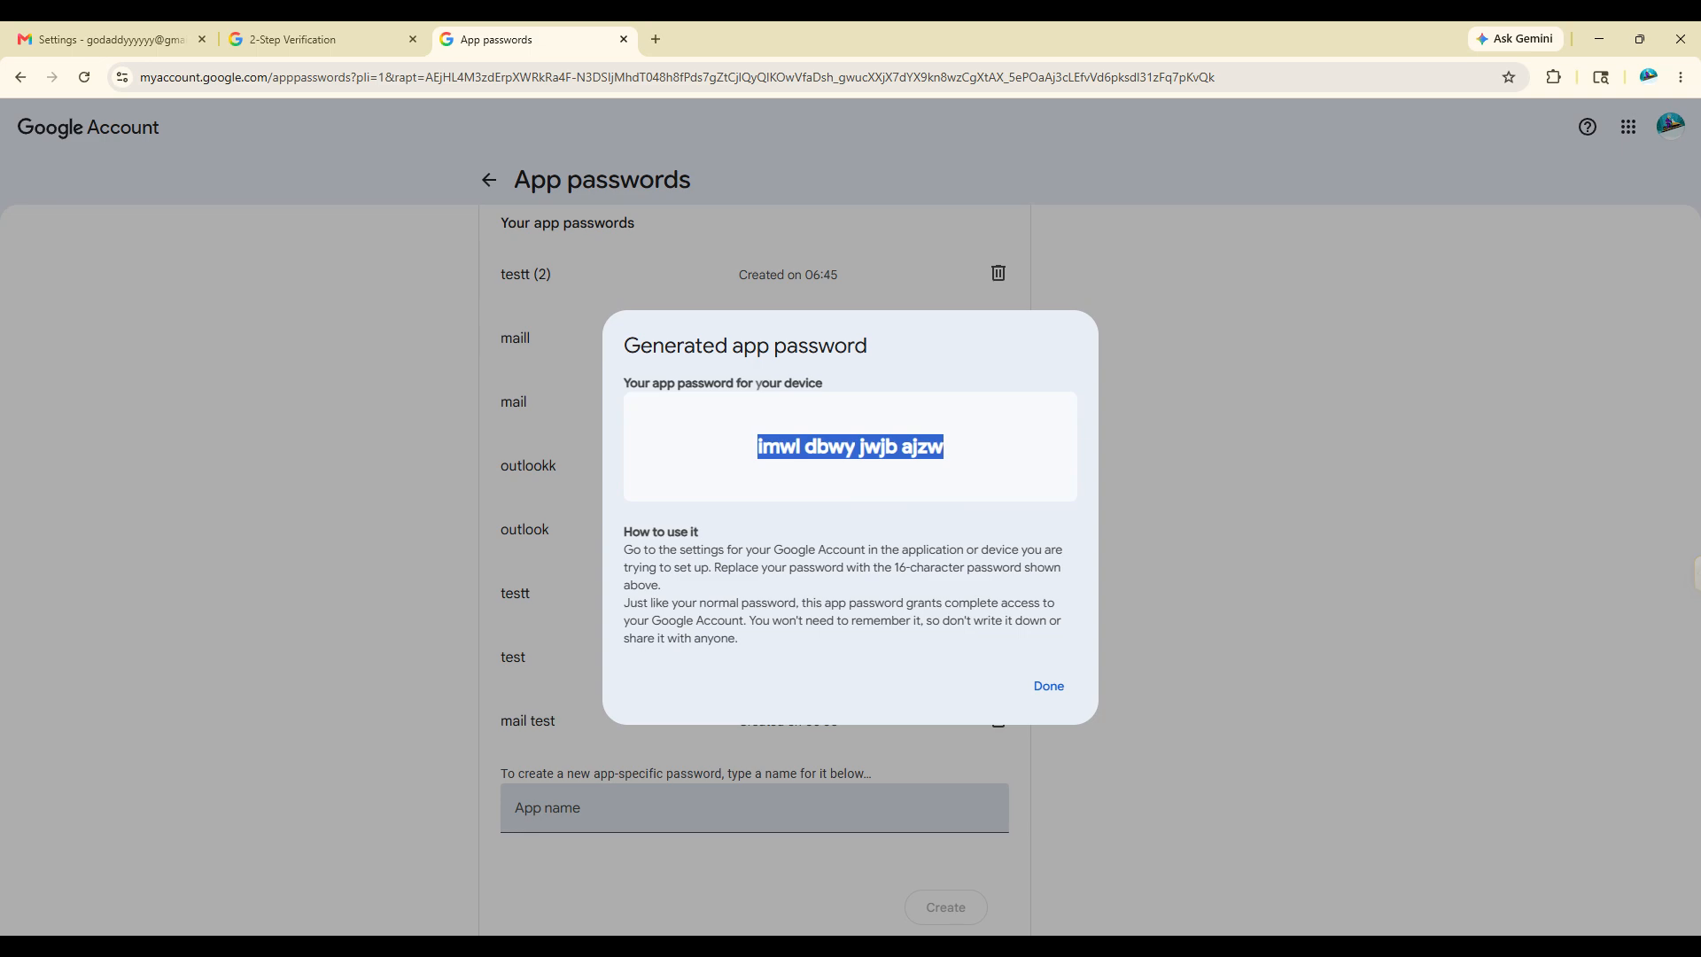
{"action": "left_click", "coordinate": [1019, 460]}
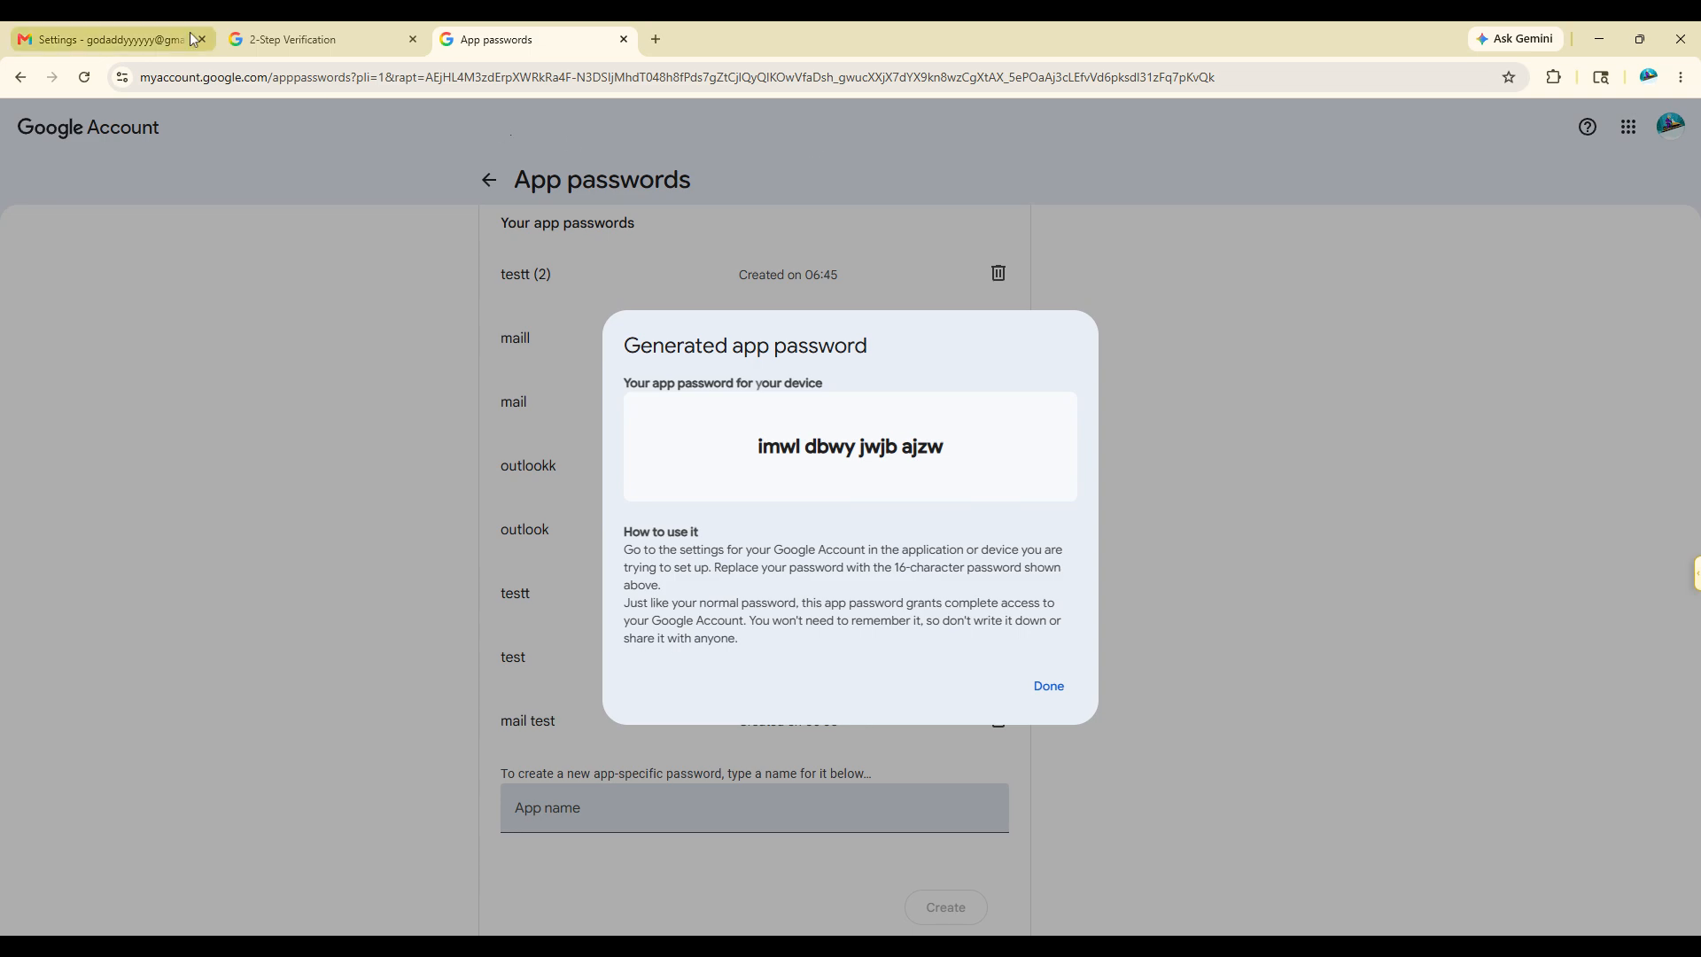
{"action": "left_click", "coordinate": [106, 39]}
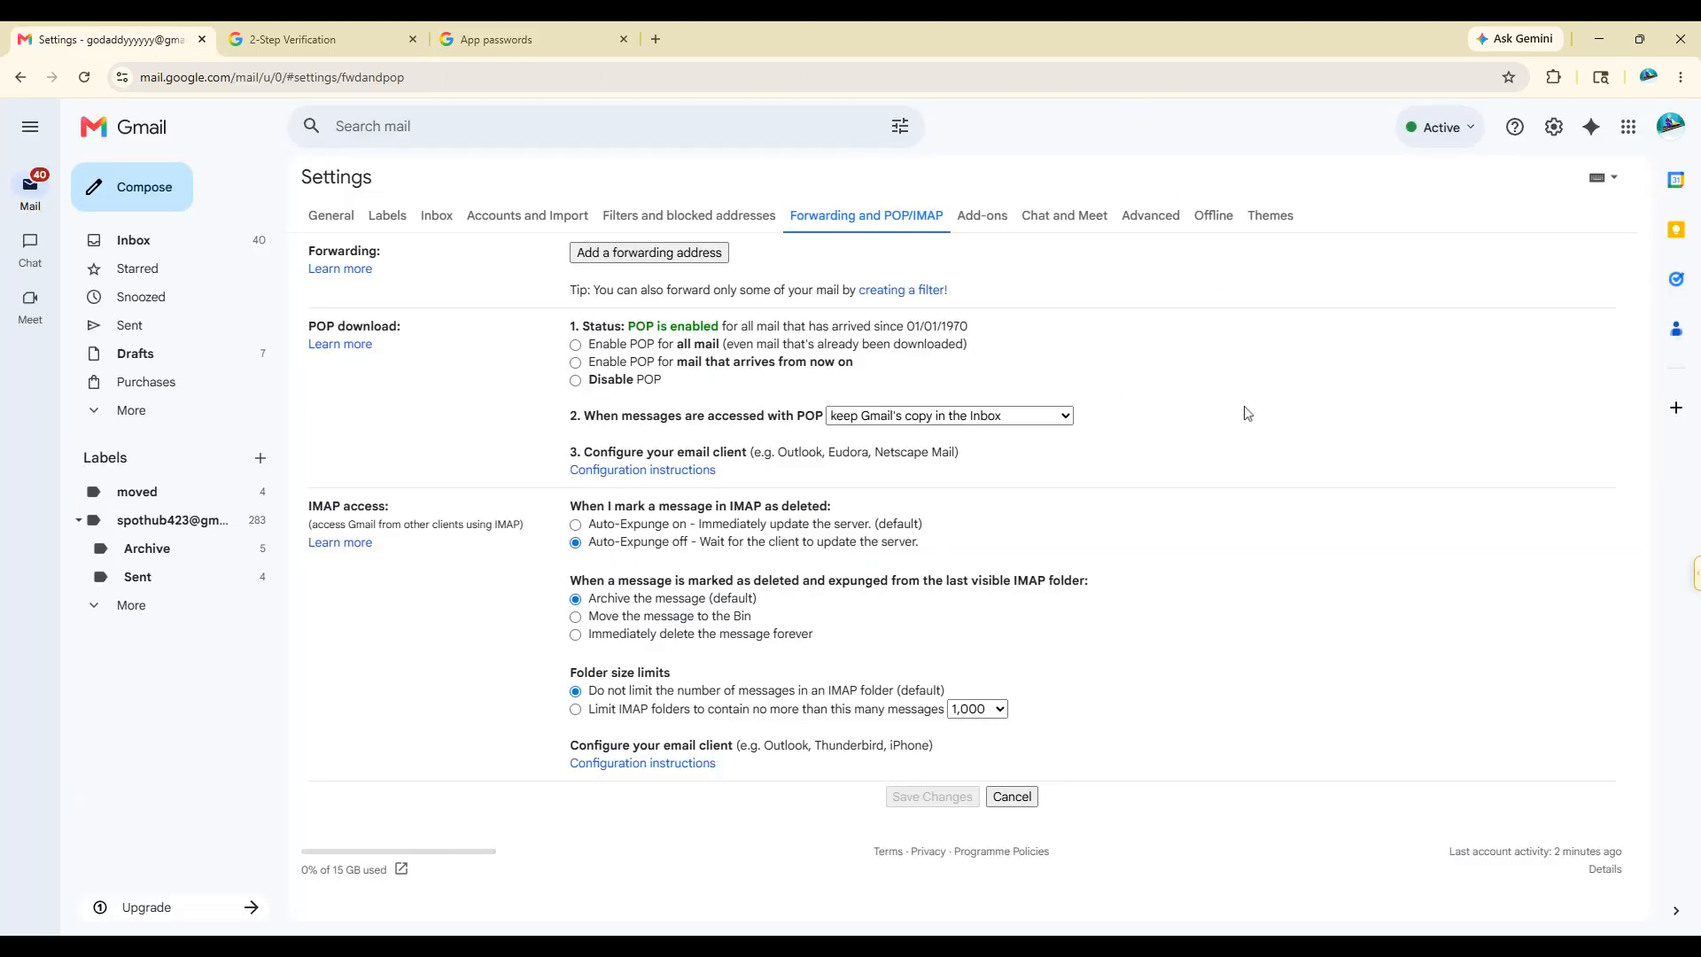